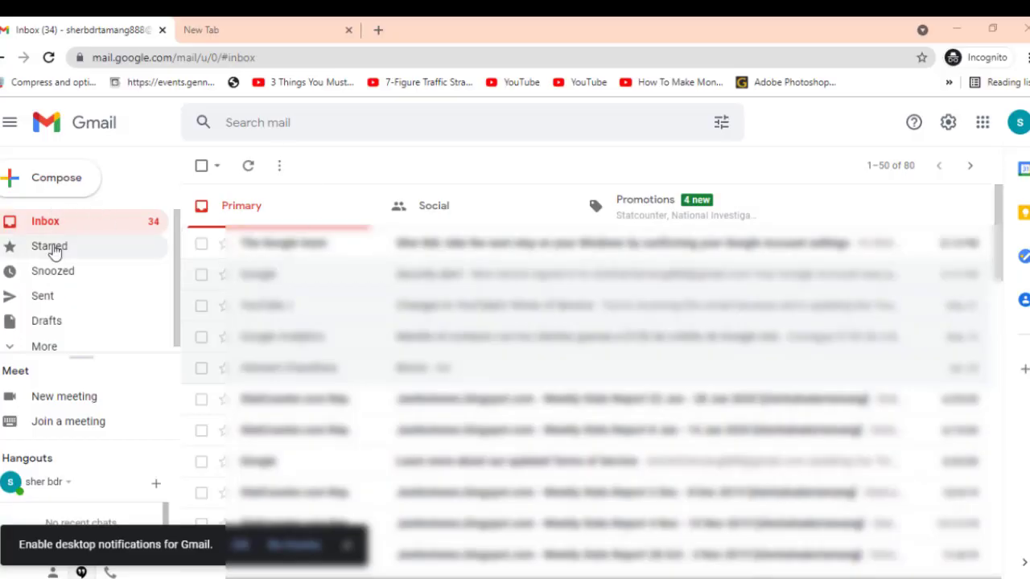
Open the Mero Share Account Created email in Gmail's Spam folder and follow its Mero Share link.
click(105, 345)
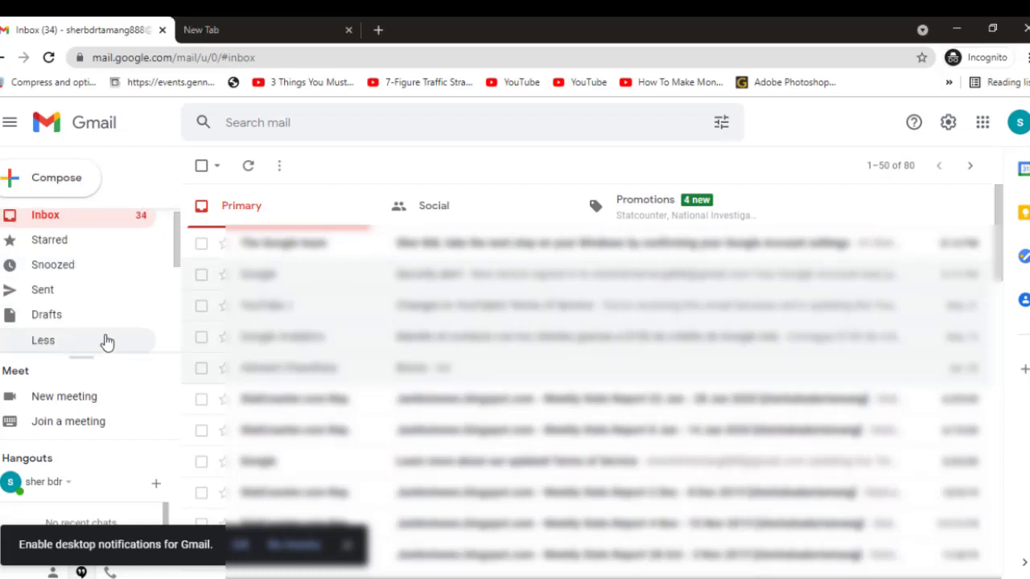
scroll(106, 336, down, 3)
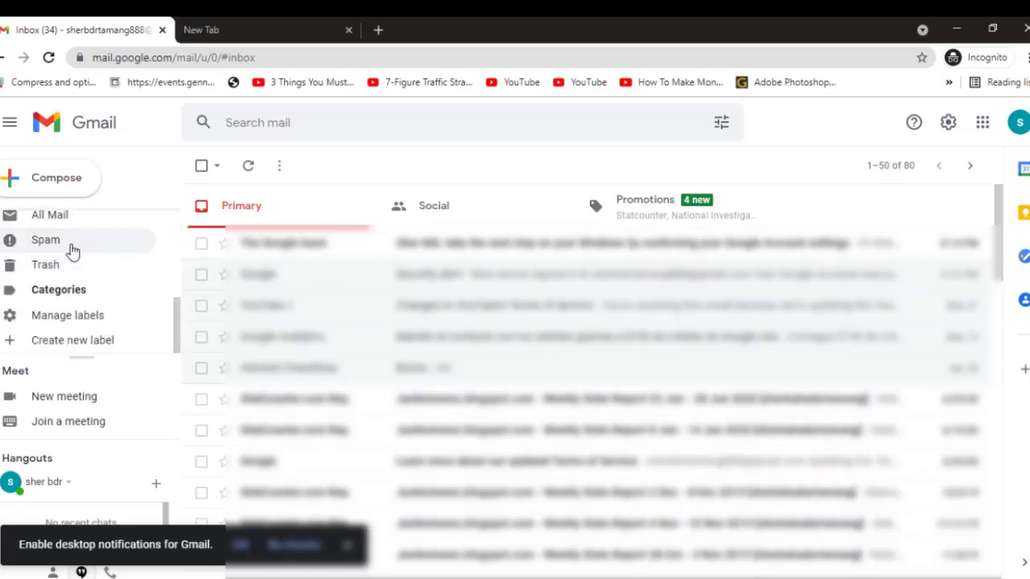
click(72, 249)
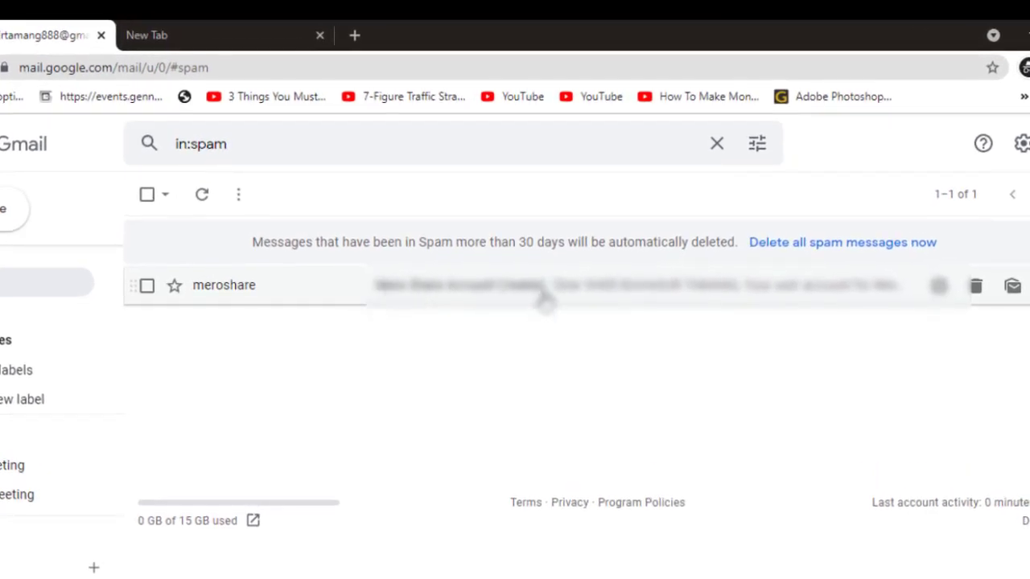
click(547, 297)
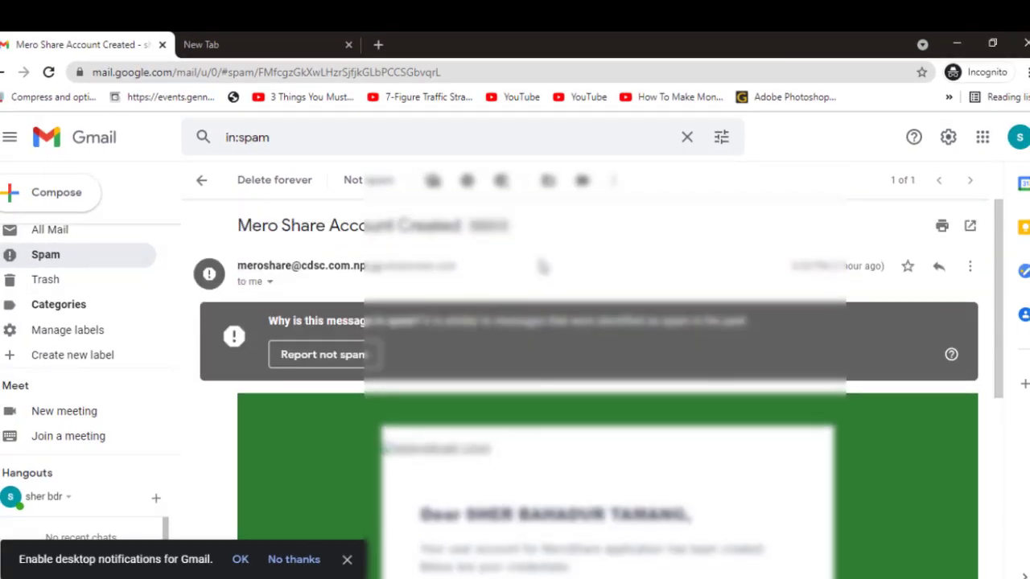
scroll(543, 267, down, 4)
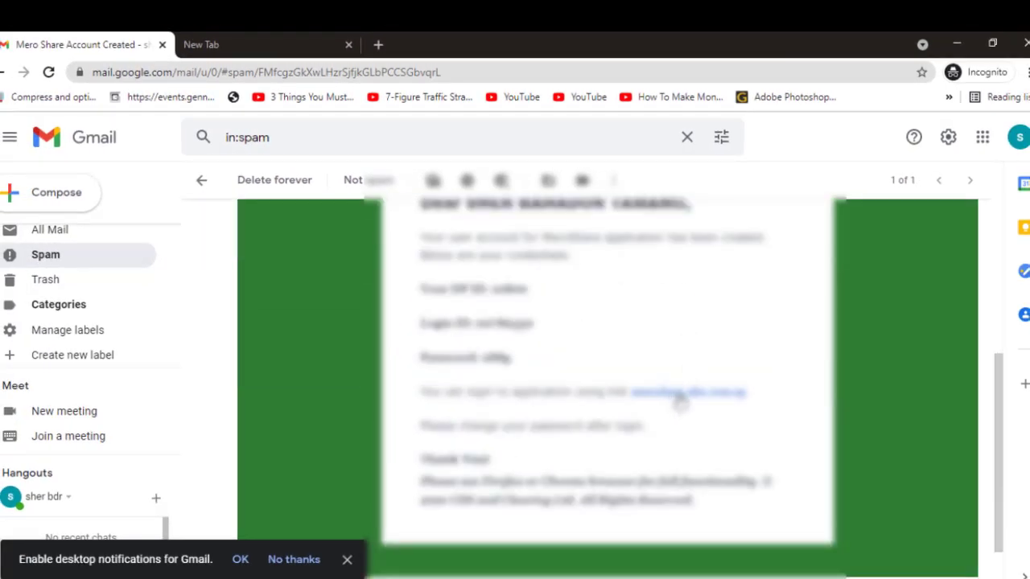
click(680, 402)
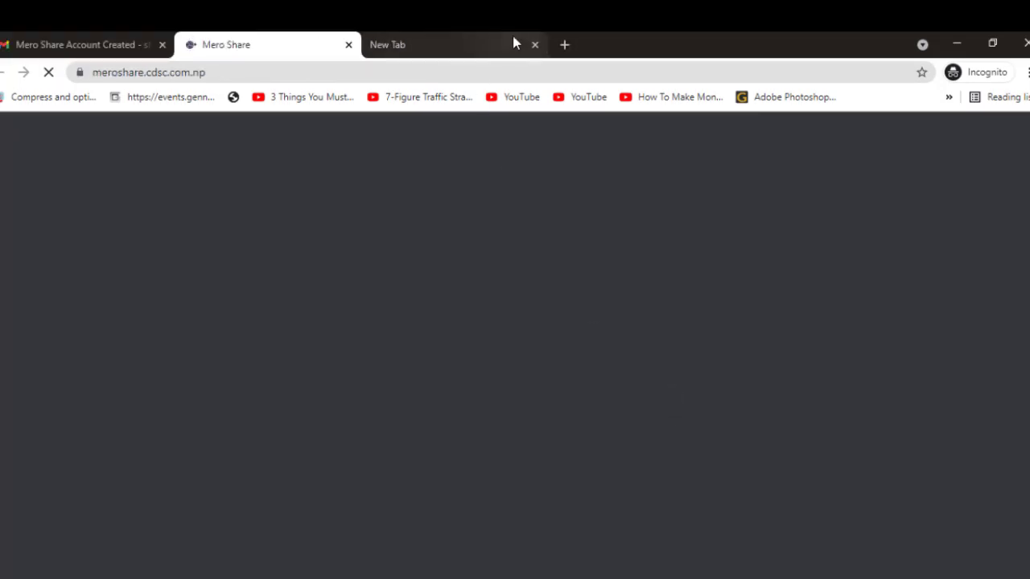
Close the extra tab and log in to Mero Share with the emailed username and password.
click(535, 44)
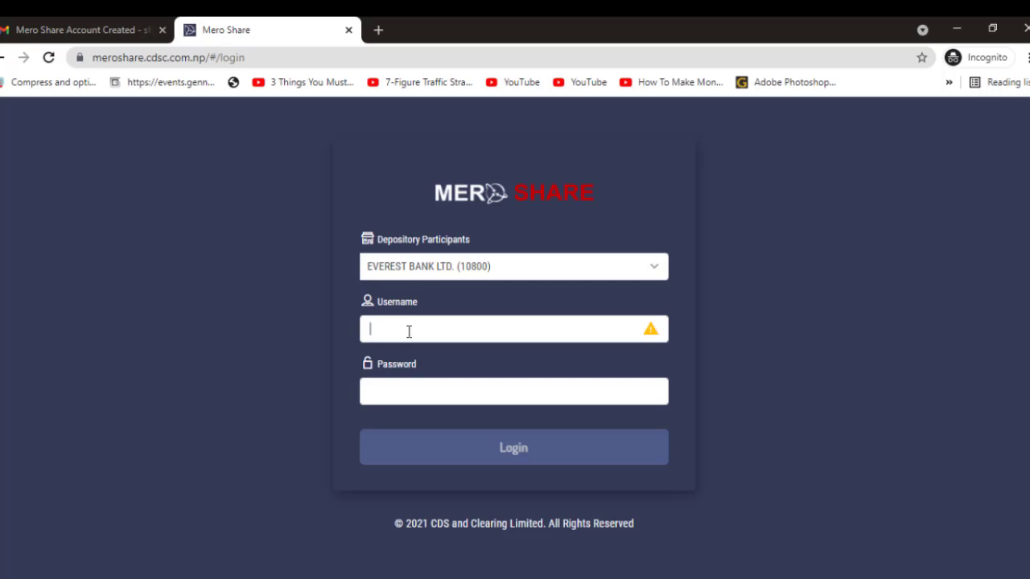
text(00)
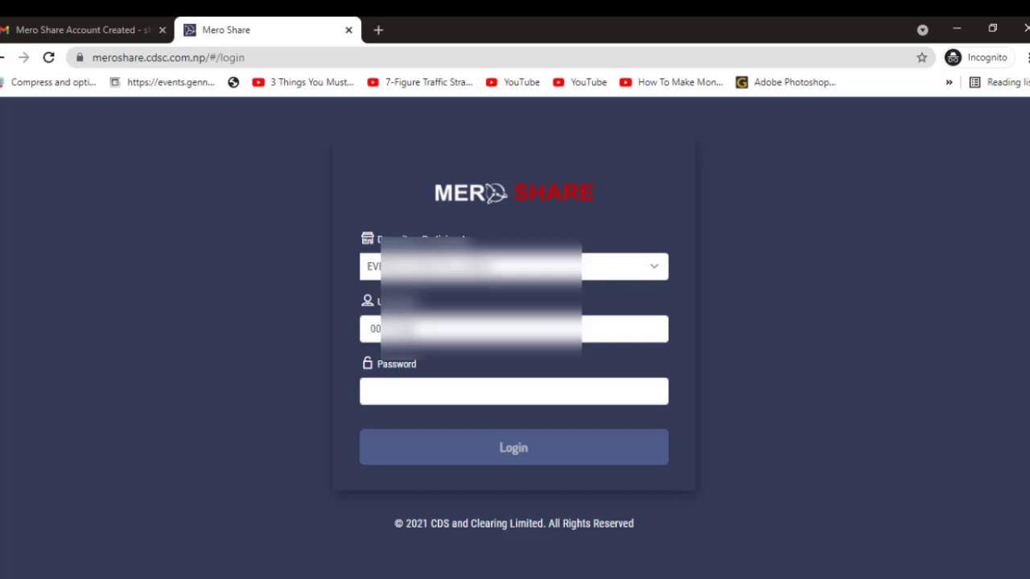
click(378, 392)
text(•)
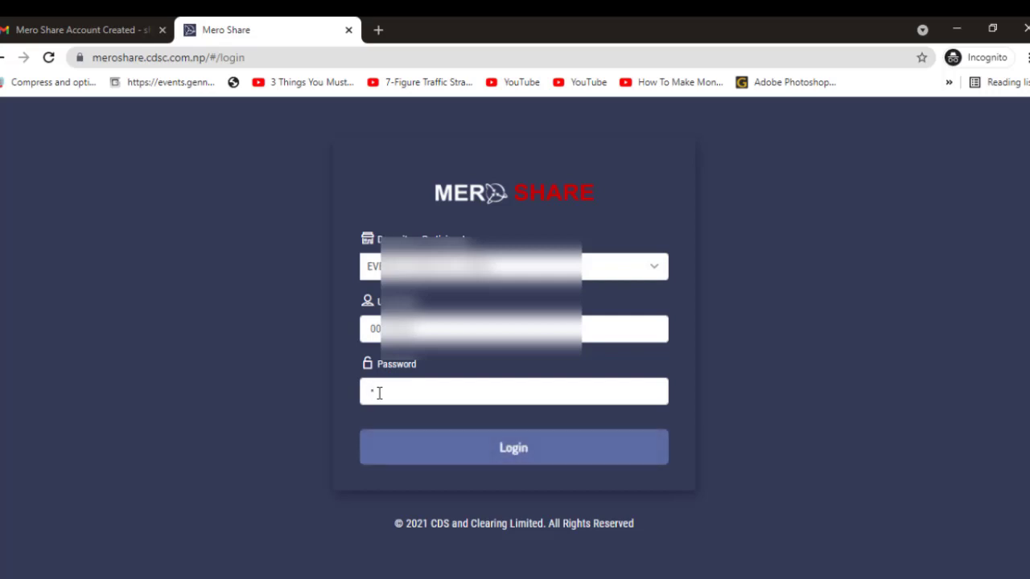
text(•••)
click(451, 459)
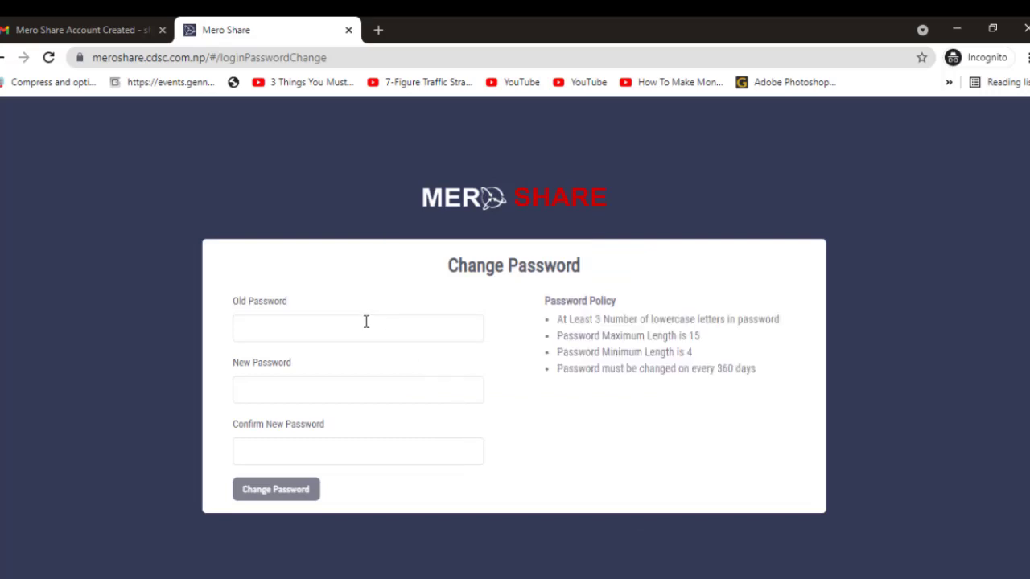
Enter the temporary old password, then the new password and its confirmation, and save the change.
click(344, 333)
text(••)
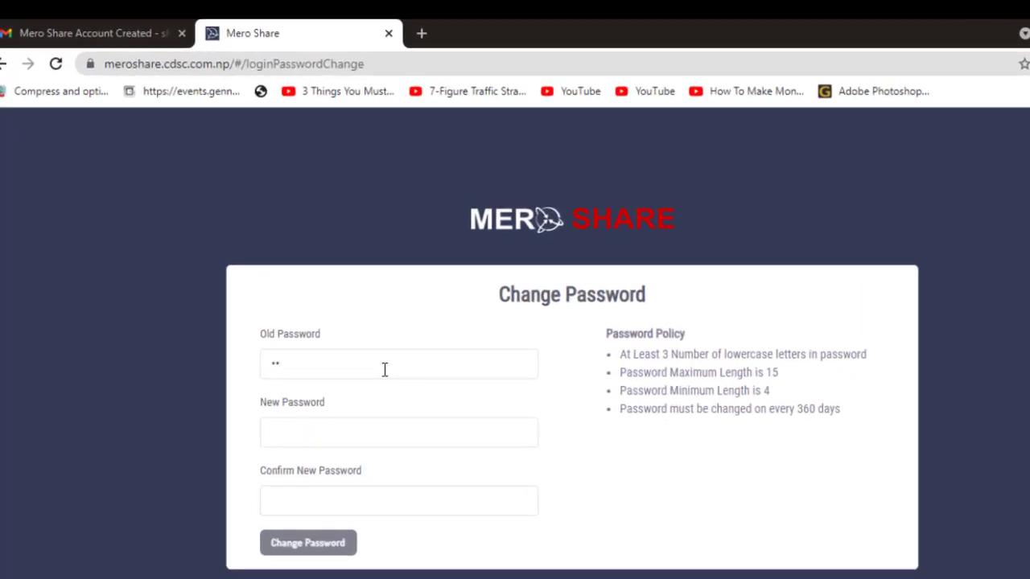
text(•••)
click(367, 431)
text(•••••••••••)
click(349, 495)
text(a•••••••••)
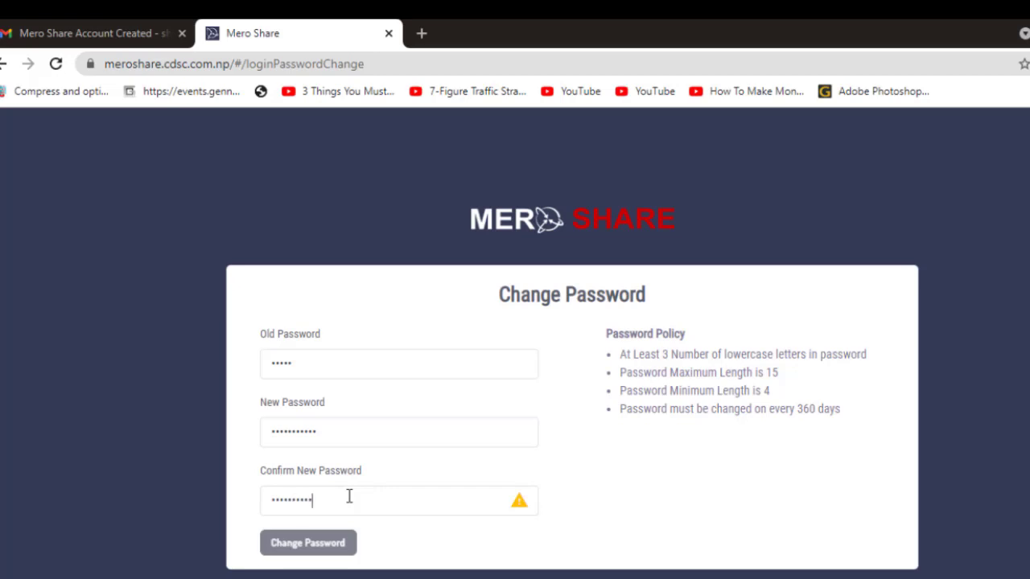
text(•)
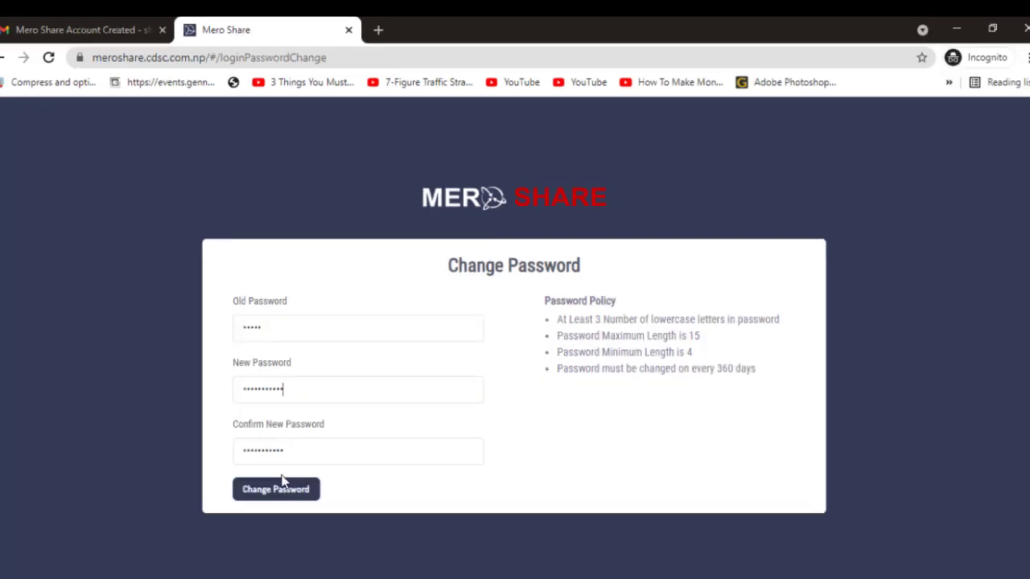
click(276, 491)
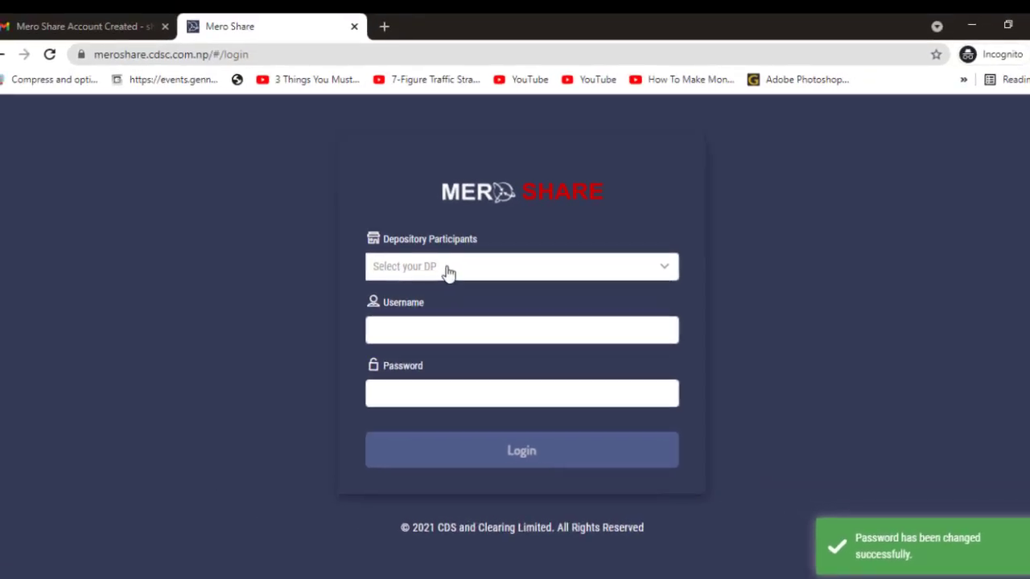
Search 'ever' and select EVEREST BANK LTD. (10800) as the depository participant.
click(448, 273)
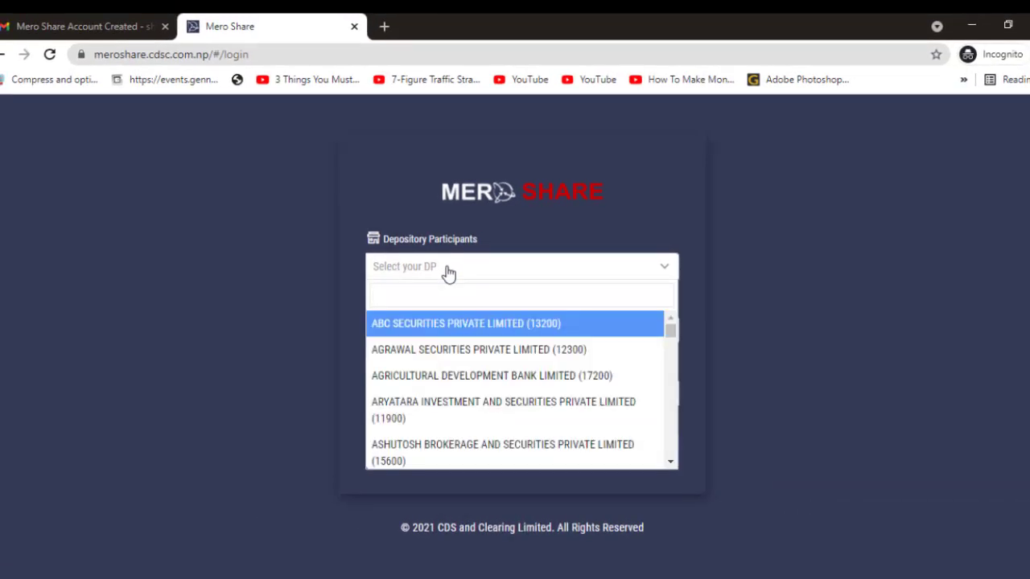
text(ever)
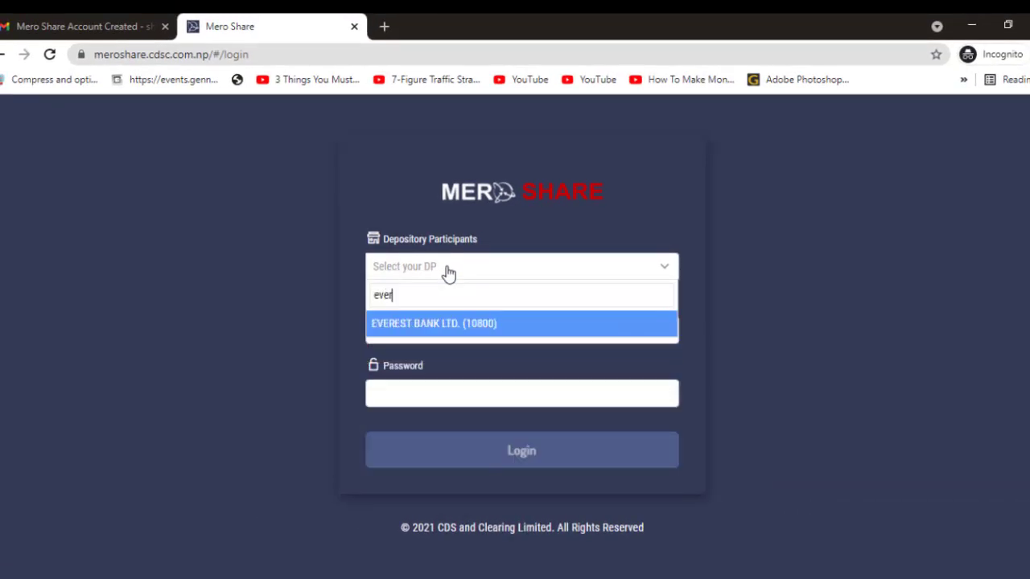
click(448, 325)
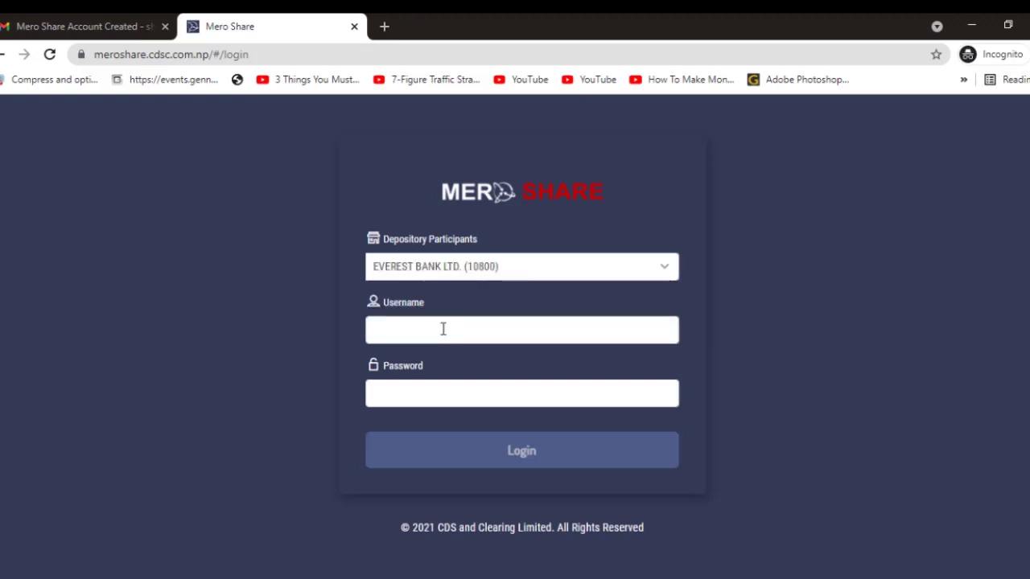
Log in with the username and the newly set password.
click(443, 328)
text(0)
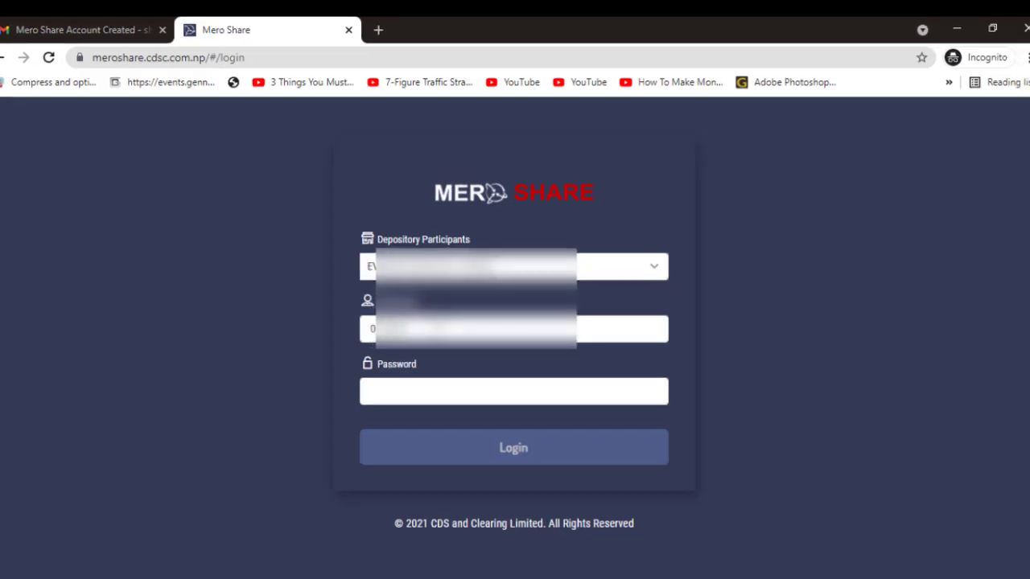
click(419, 385)
text(•)
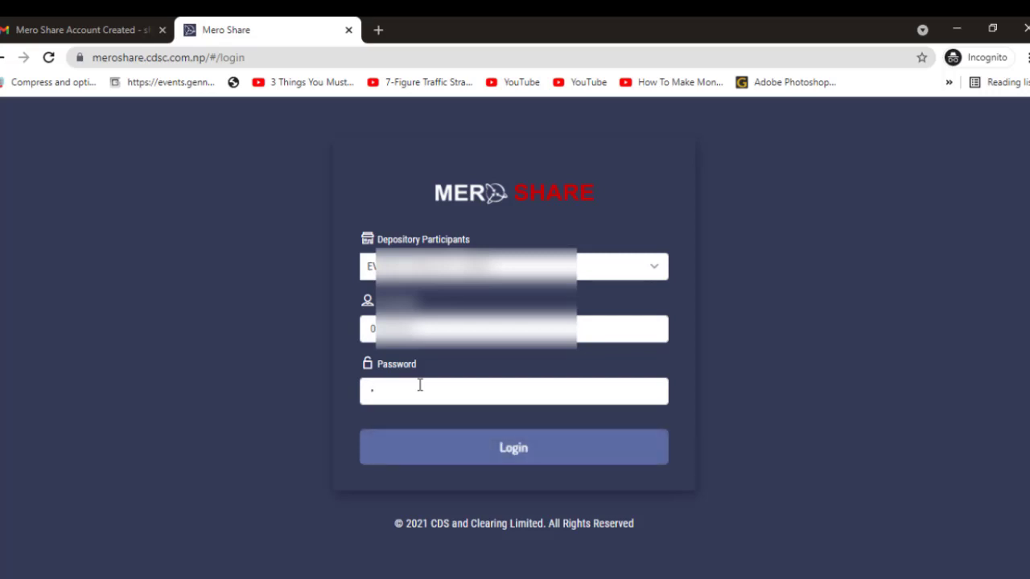
text(•••••••••••)
click(477, 451)
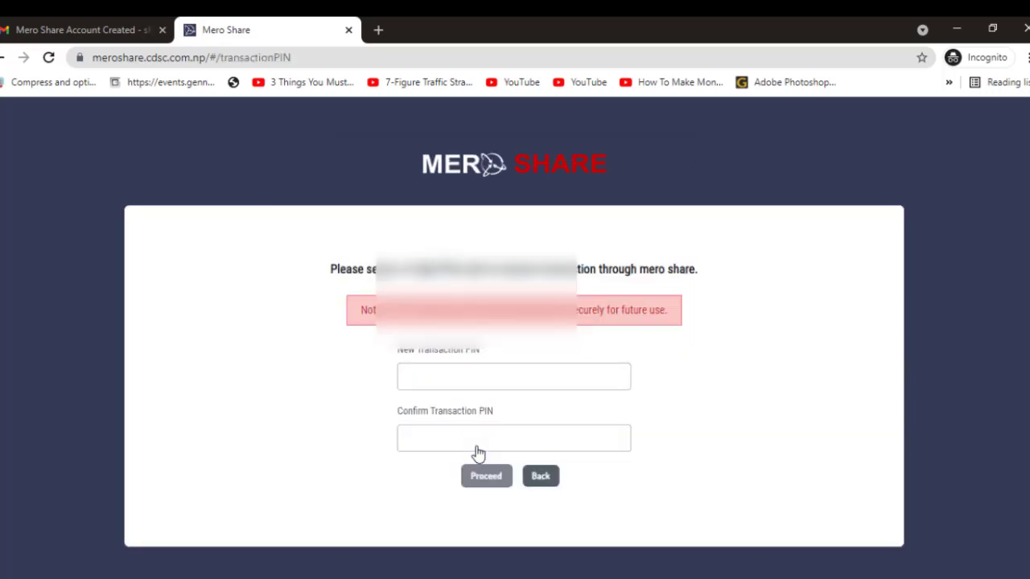
Enter the 4-digit transaction PIN in both New and Confirm Transaction PIN fields and proceed.
scroll(499, 414, down, 1)
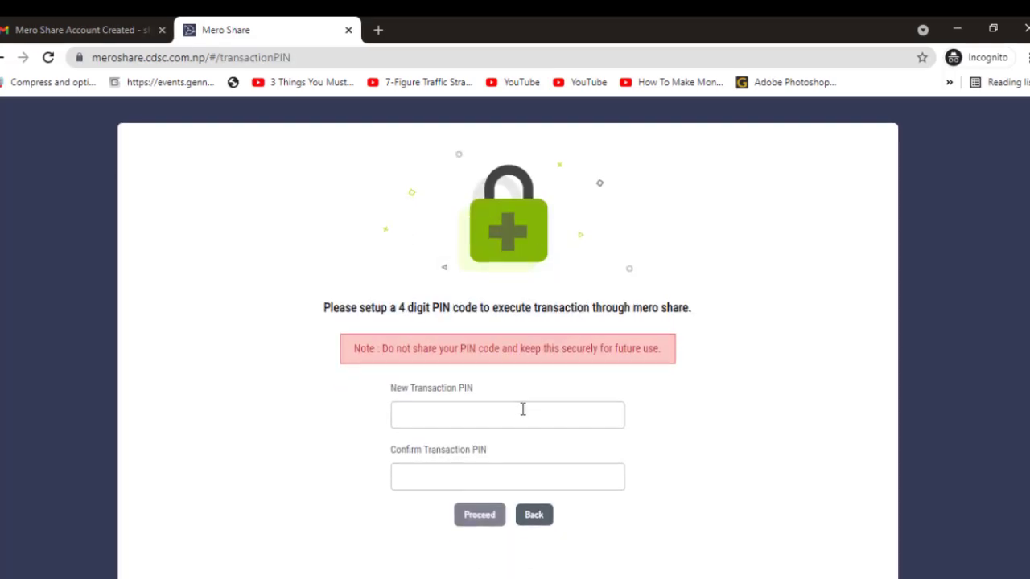
scroll(522, 409, up, 1)
scroll(522, 423, down, 1)
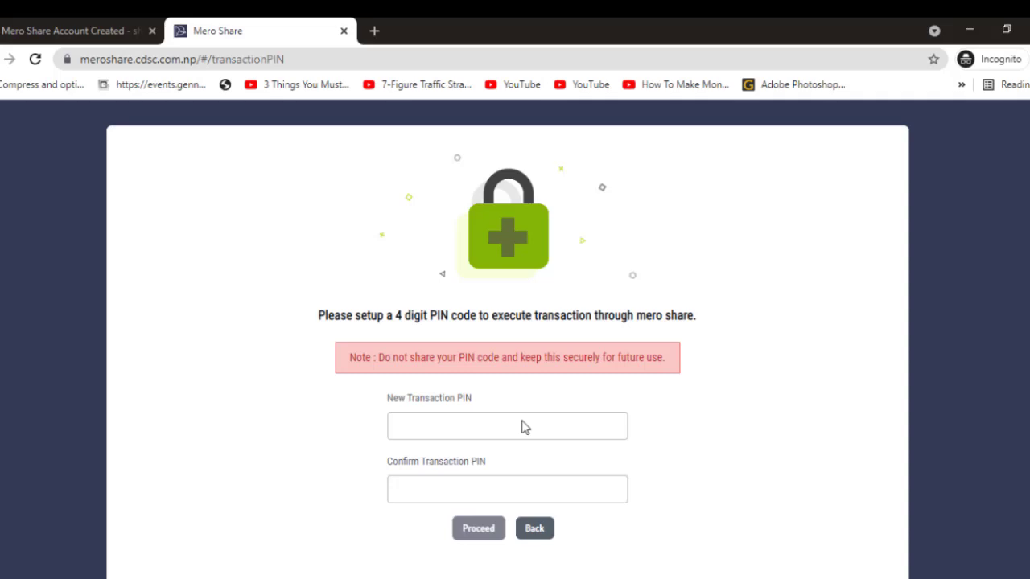
click(522, 421)
text(1234)
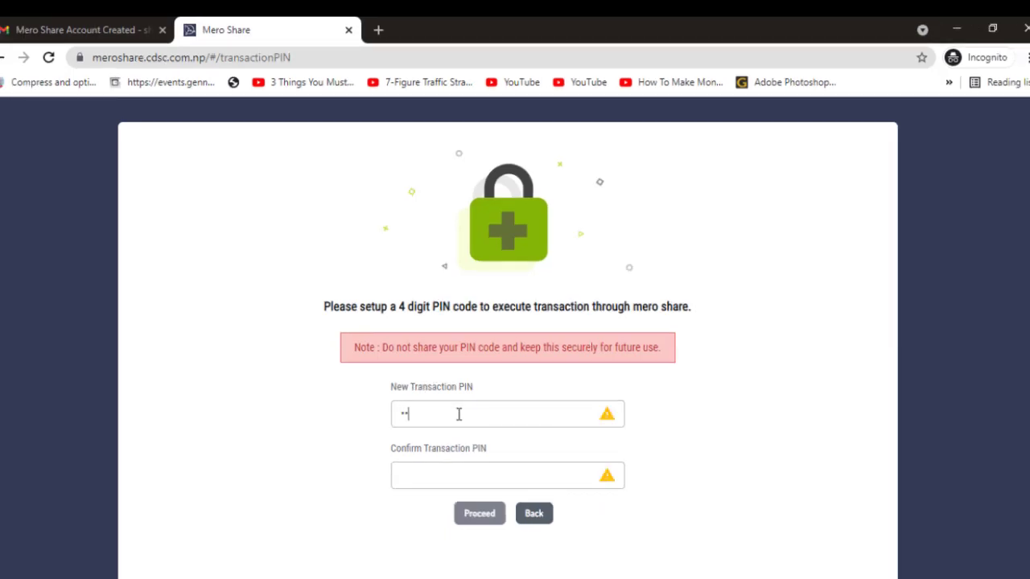
click(436, 472)
text(1234)
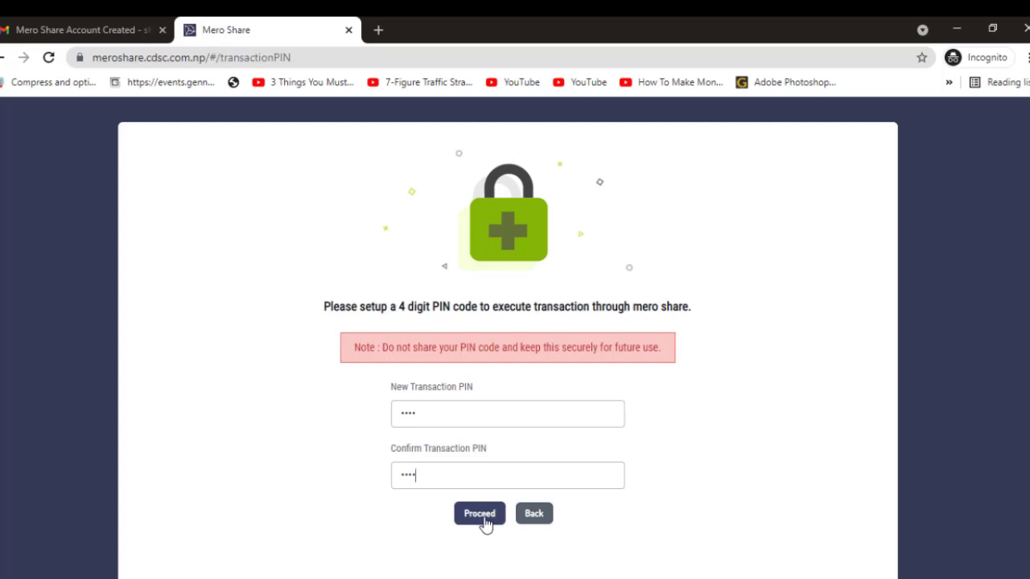
click(483, 515)
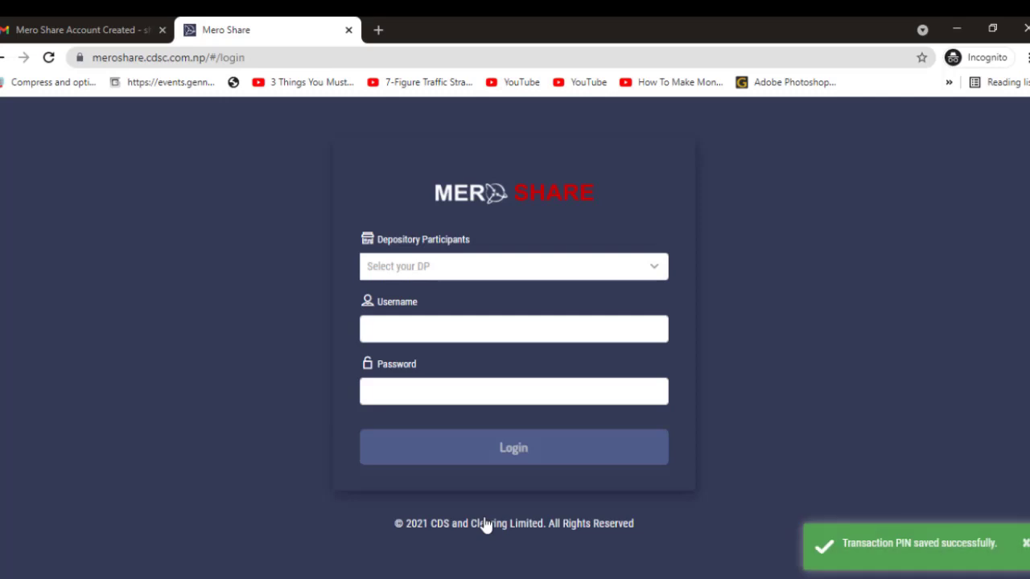
Search 'ever' and pick EVEREST BANK LTD. (10800) as the depository participant.
click(471, 267)
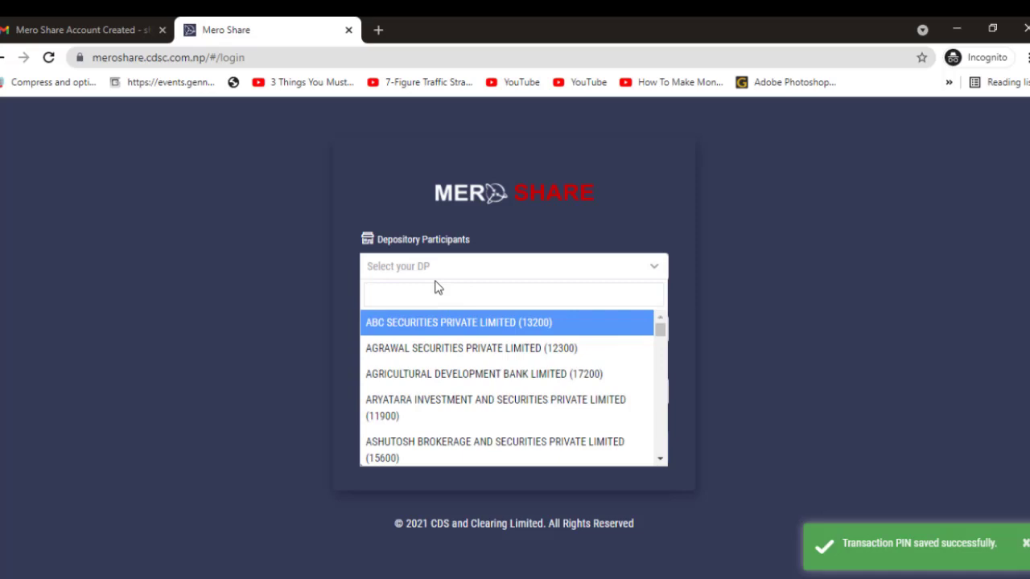
click(435, 270)
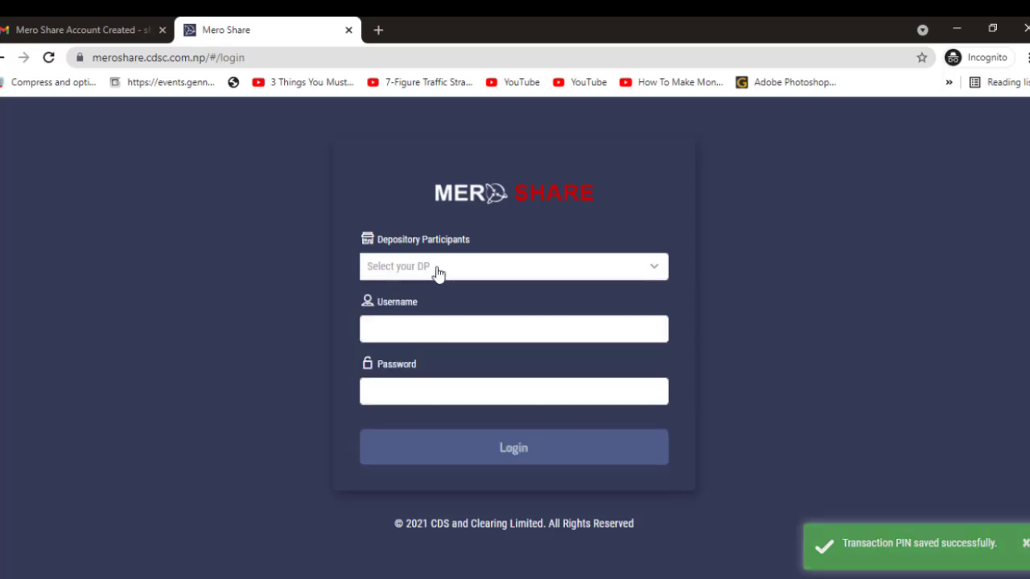
click(436, 272)
text(ever)
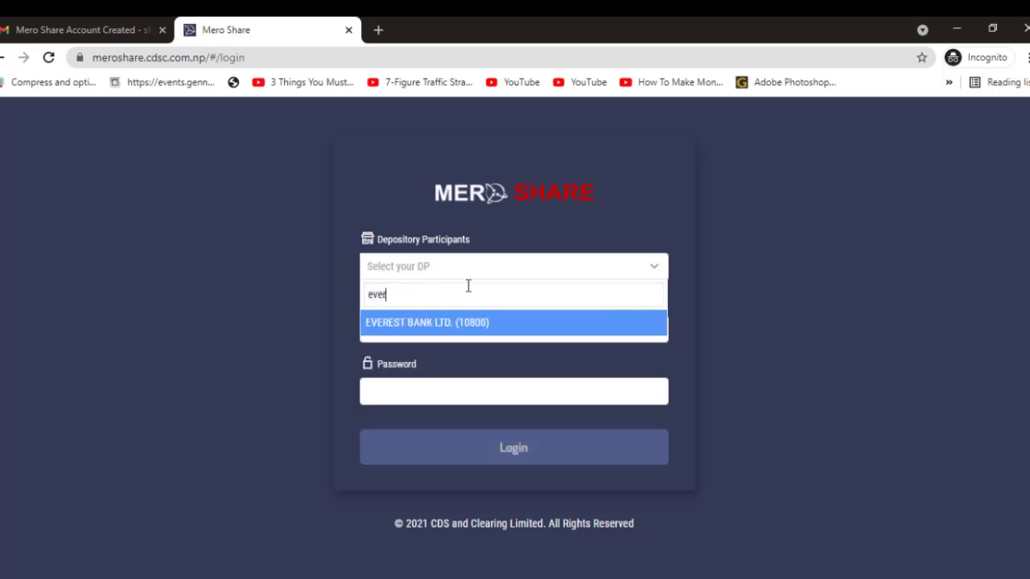
click(440, 329)
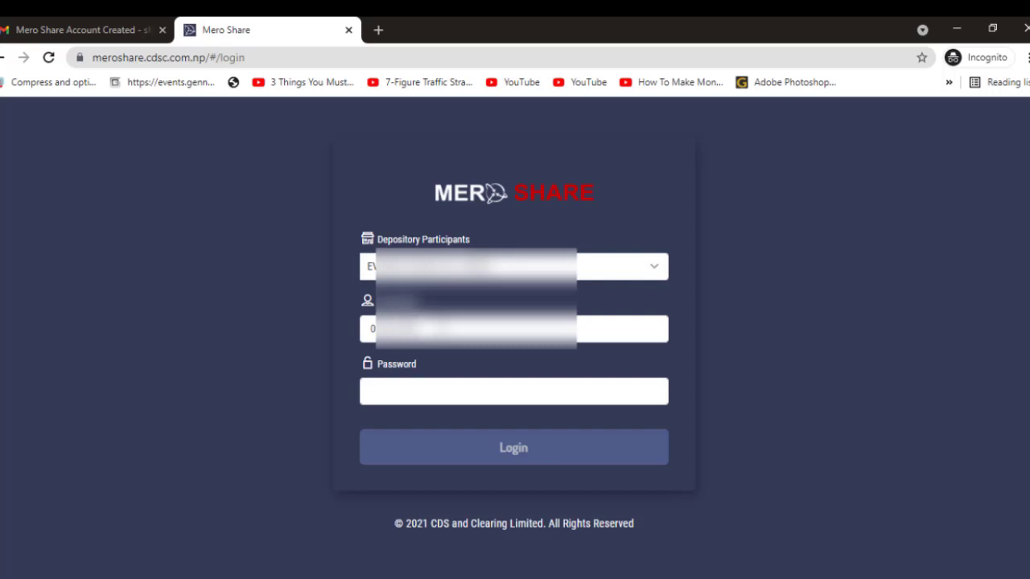
Enter the account password and log in.
click(424, 383)
text(••••••)
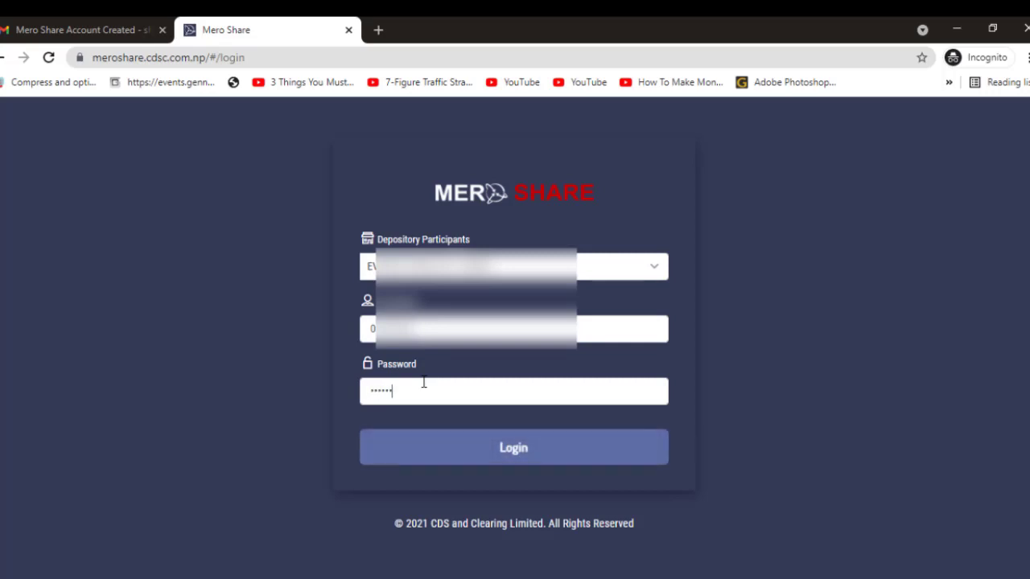
text(•••••)
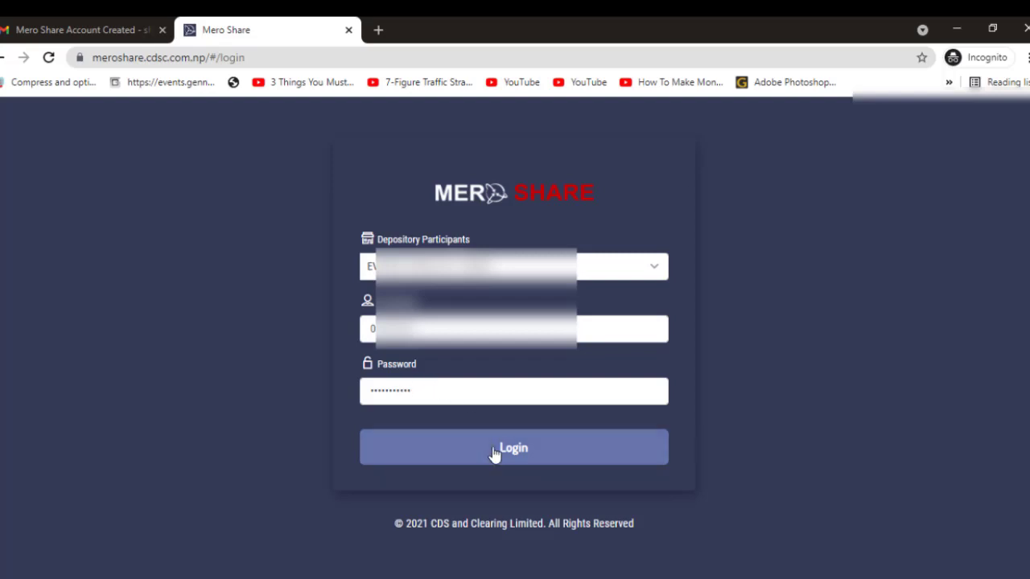
click(491, 448)
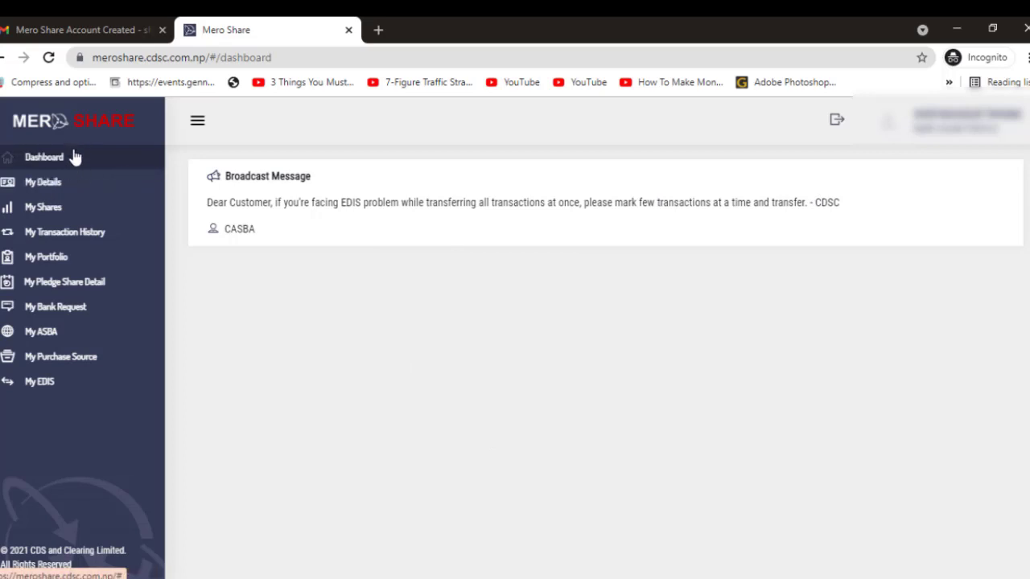
Review the My Details personal information, then go to My Shares.
click(52, 183)
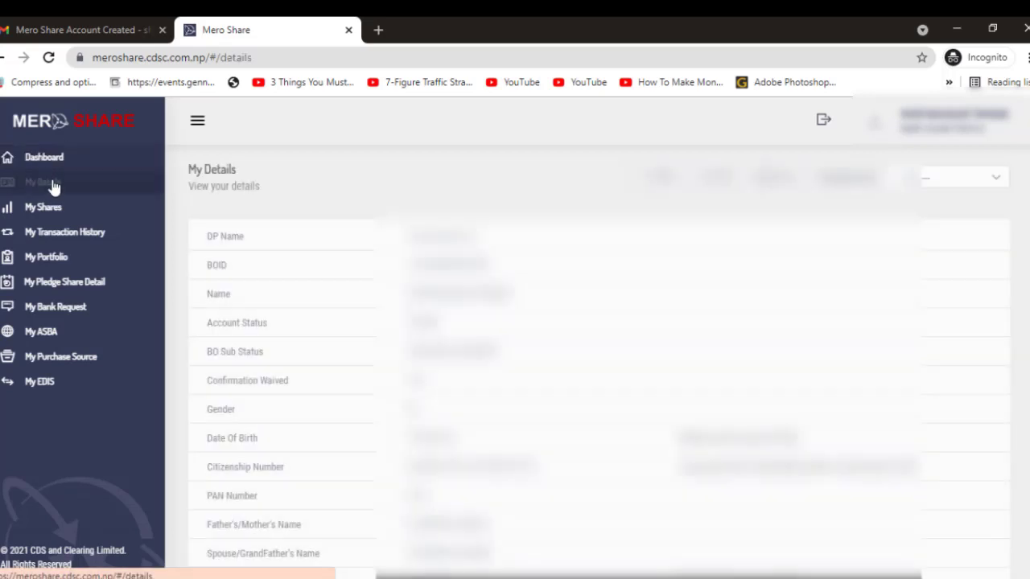
scroll(354, 271, down, 2)
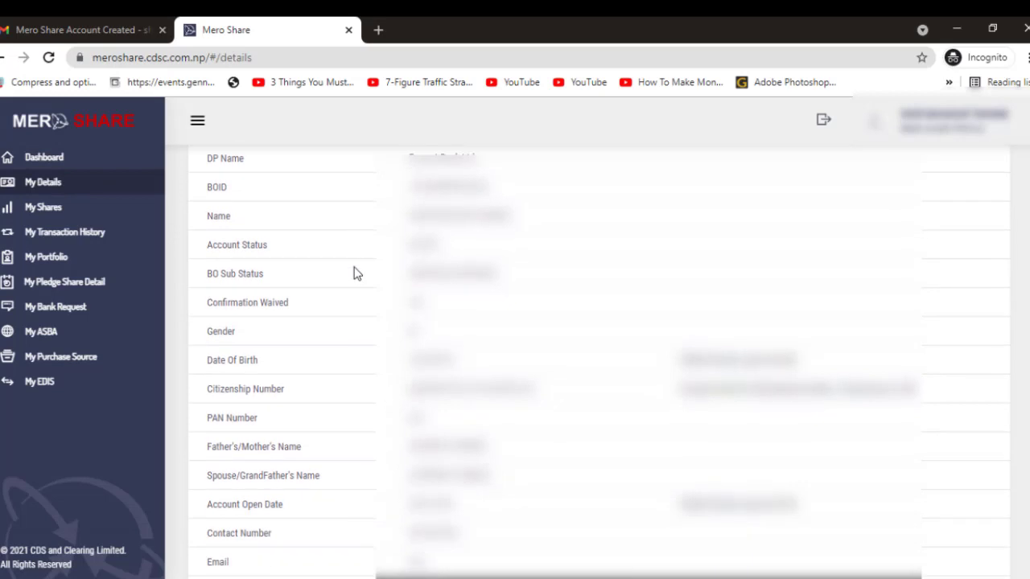
scroll(354, 271, up, 2)
scroll(517, 313, down, 3)
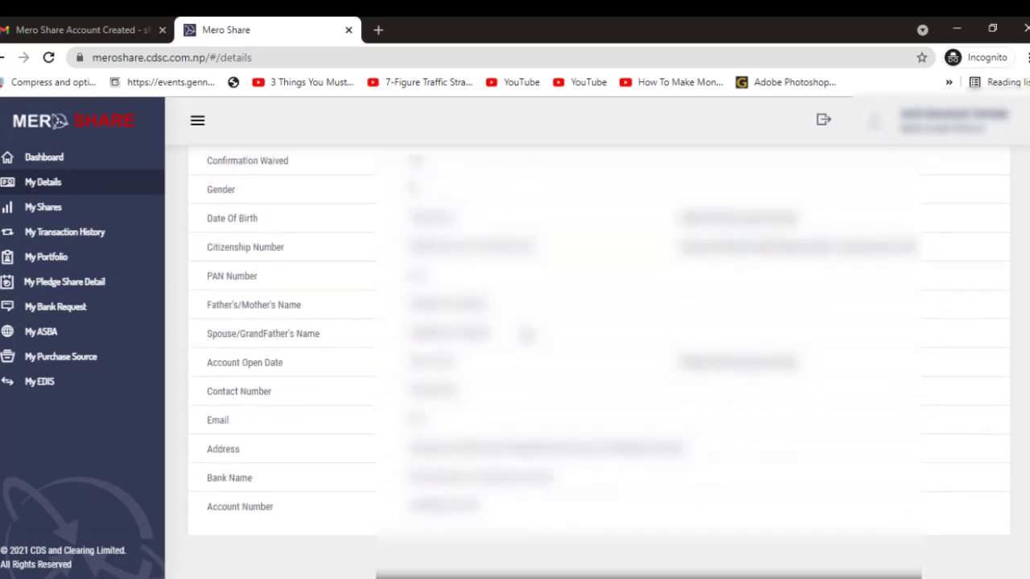
scroll(484, 375, up, 3)
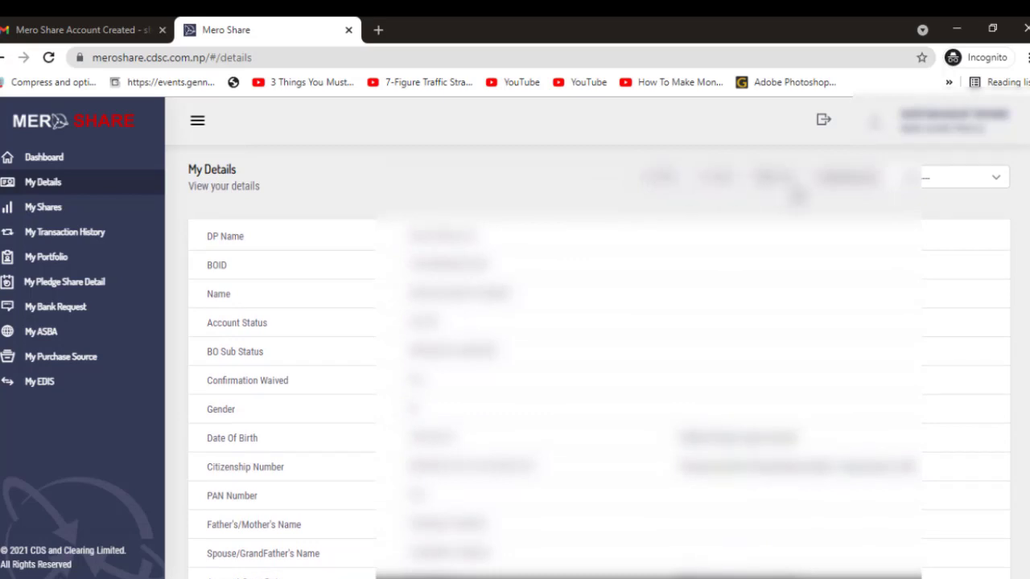
click(53, 204)
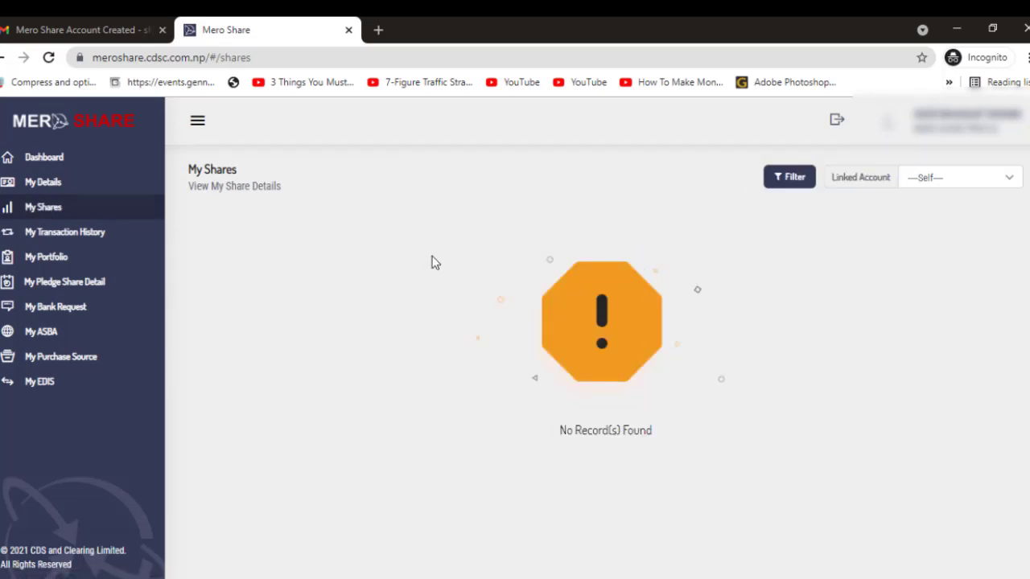
Visit My Transaction History, My Portfolio, My Pledge Share Detail and My Bank Request, then My ASBA.
click(52, 237)
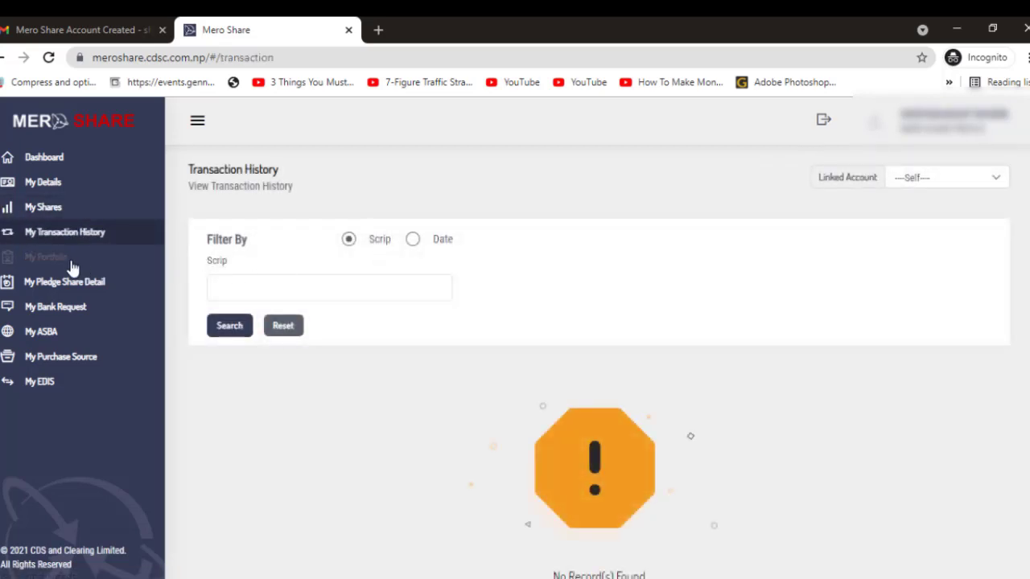
click(69, 264)
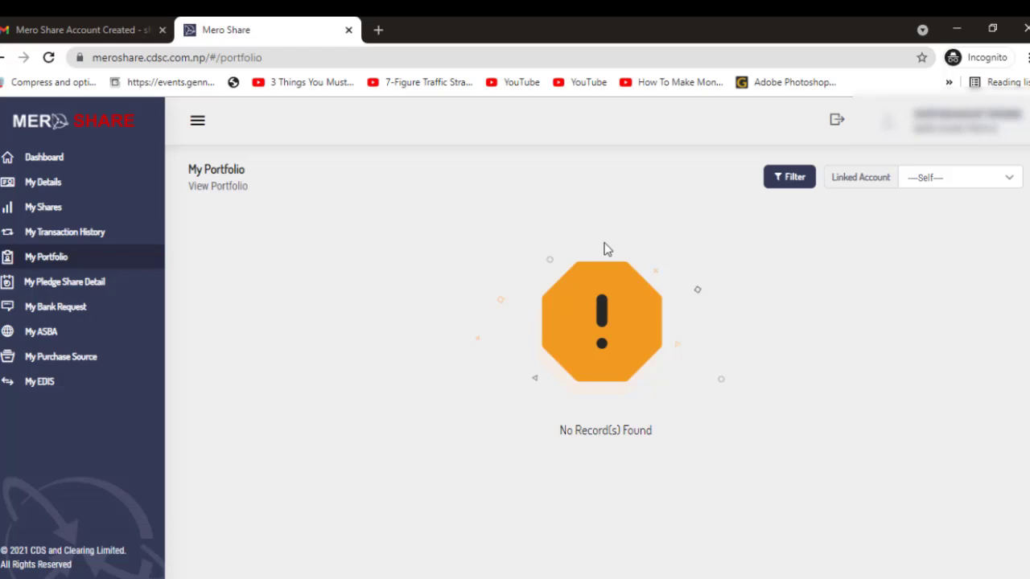
click(80, 290)
click(61, 311)
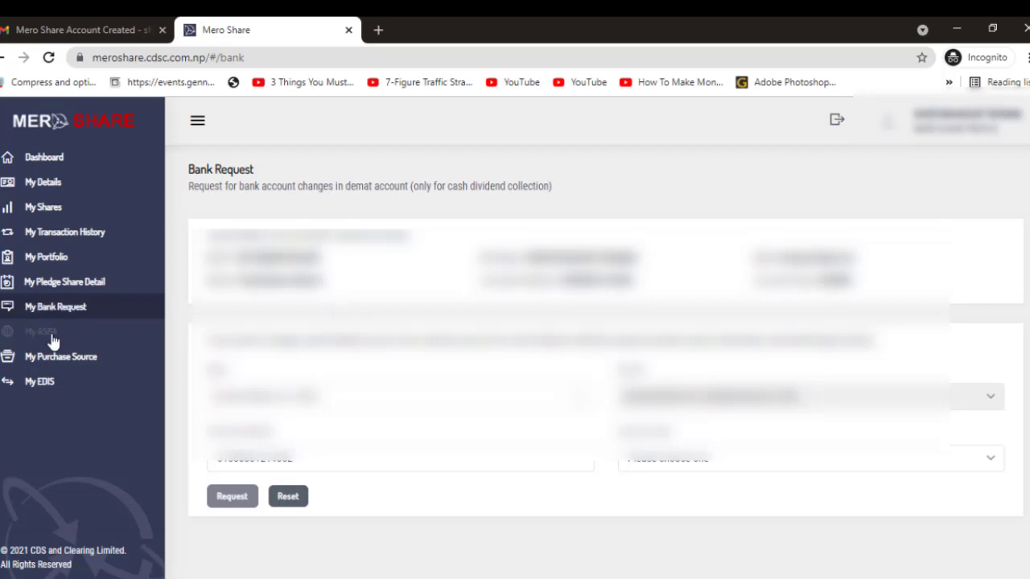
click(51, 339)
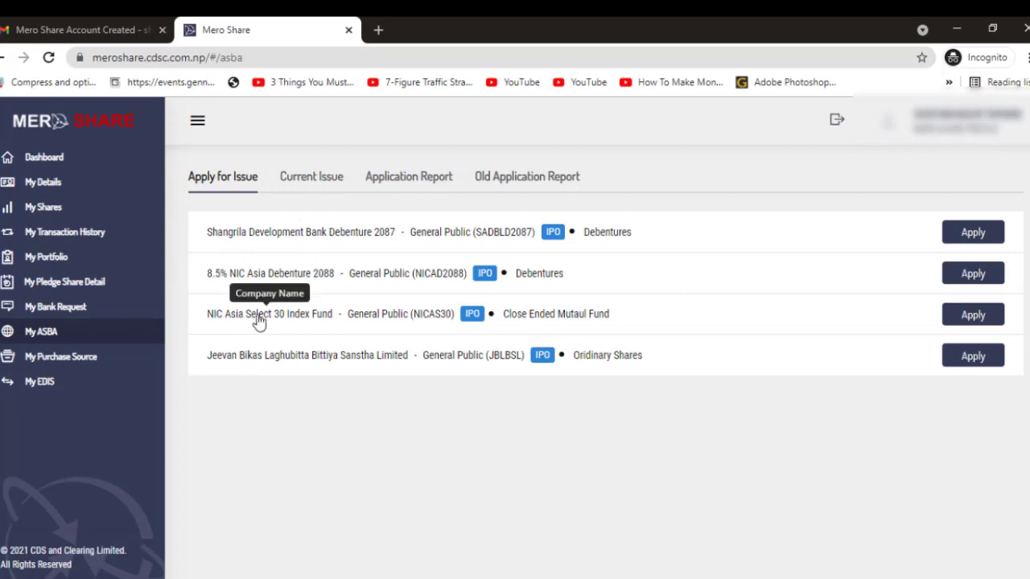
Check the Application Report and Old Application Report tabs, then return to Apply for Issue.
click(305, 177)
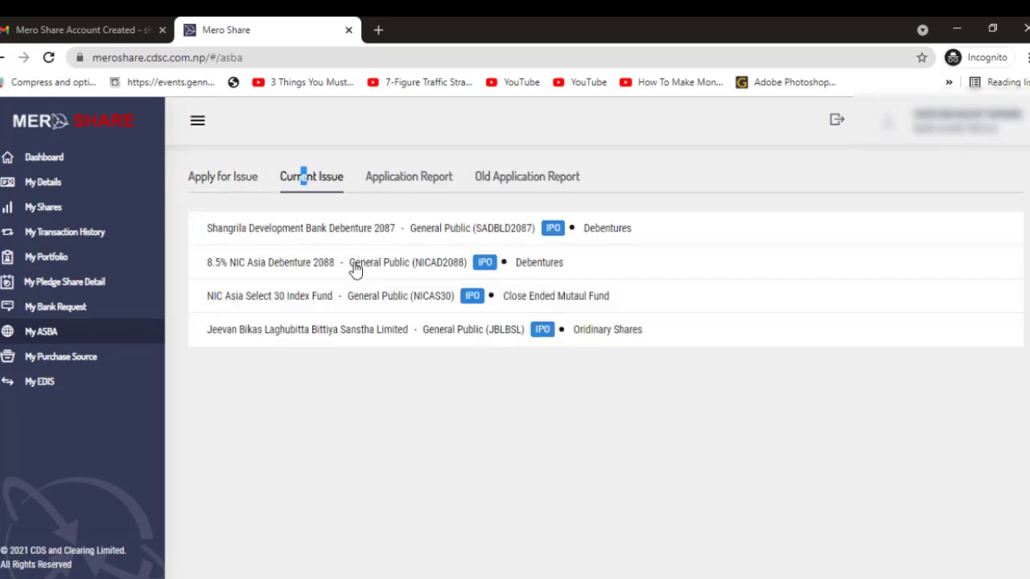
click(387, 176)
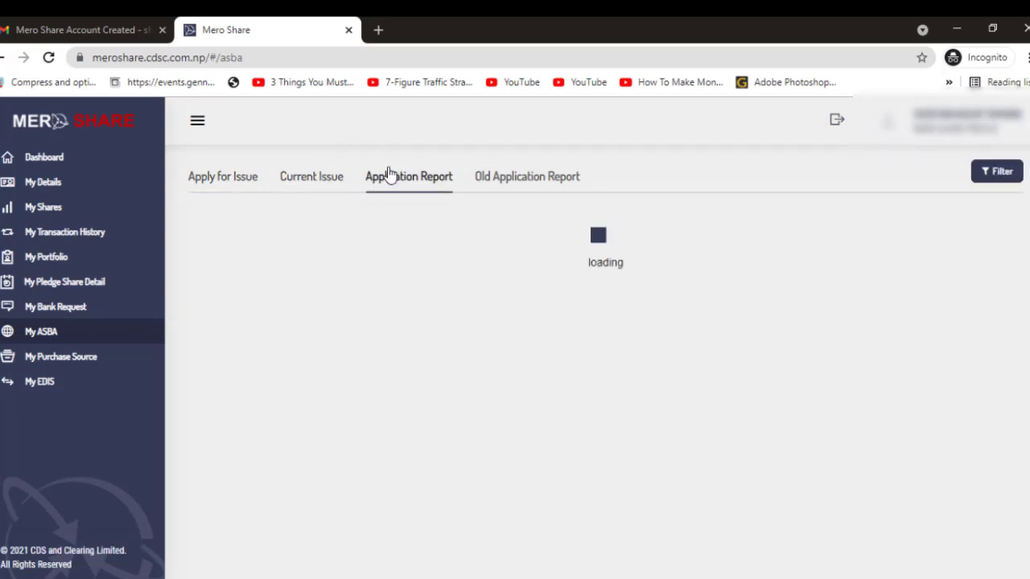
click(557, 183)
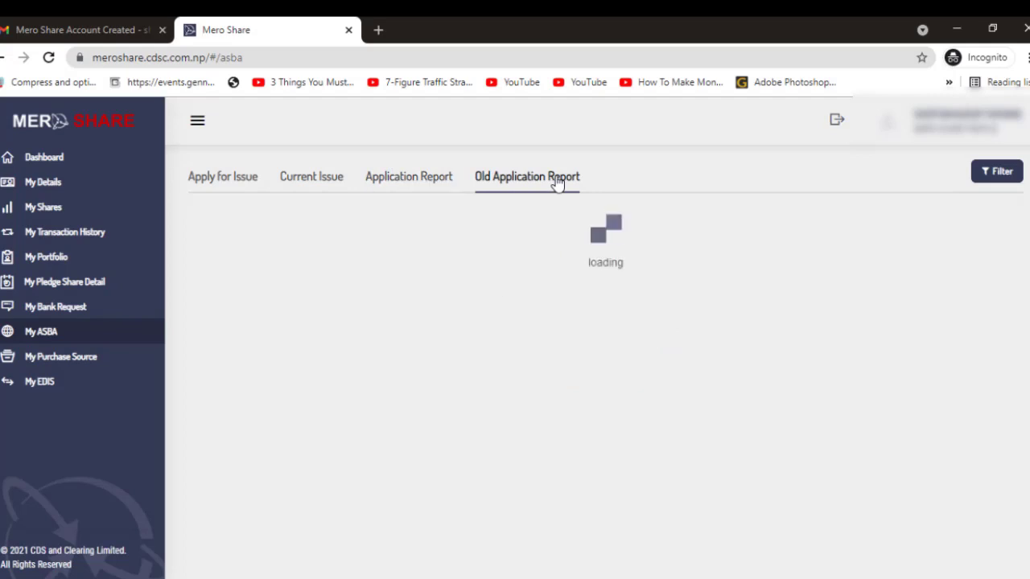
click(233, 187)
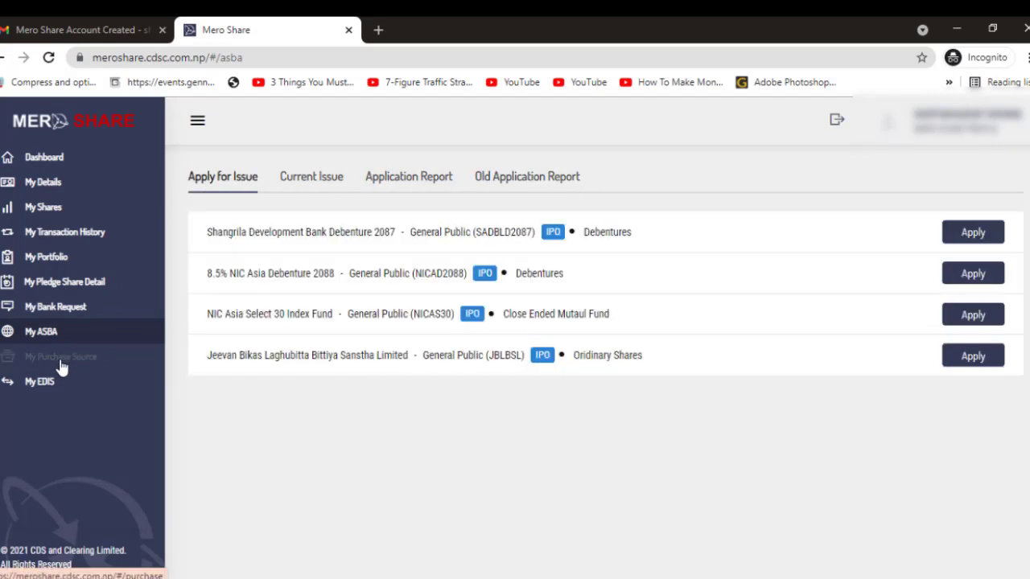
Look at the purchase source and EDIS transfer request pages, then return to My ASBA.
click(59, 366)
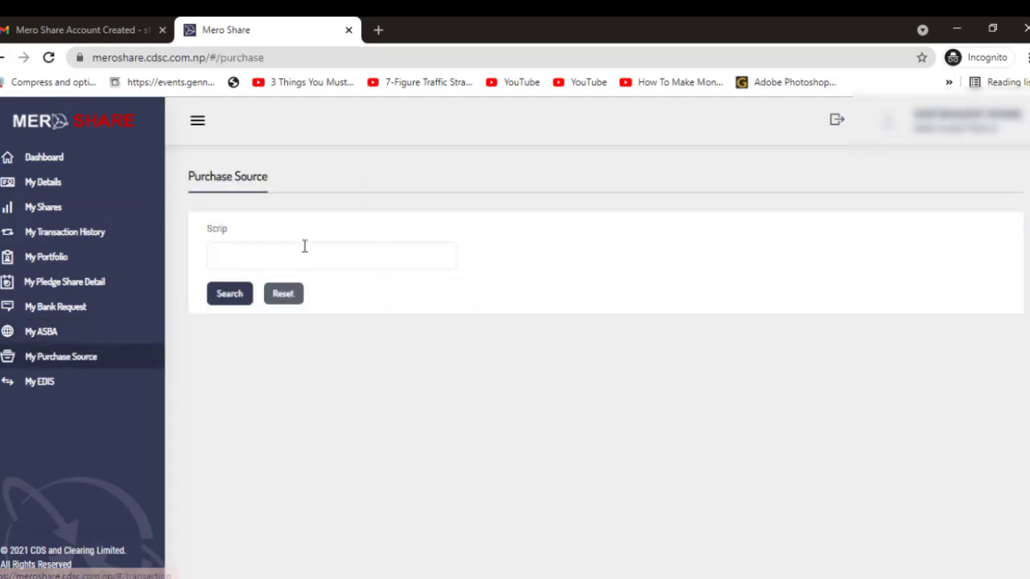
click(299, 251)
click(34, 379)
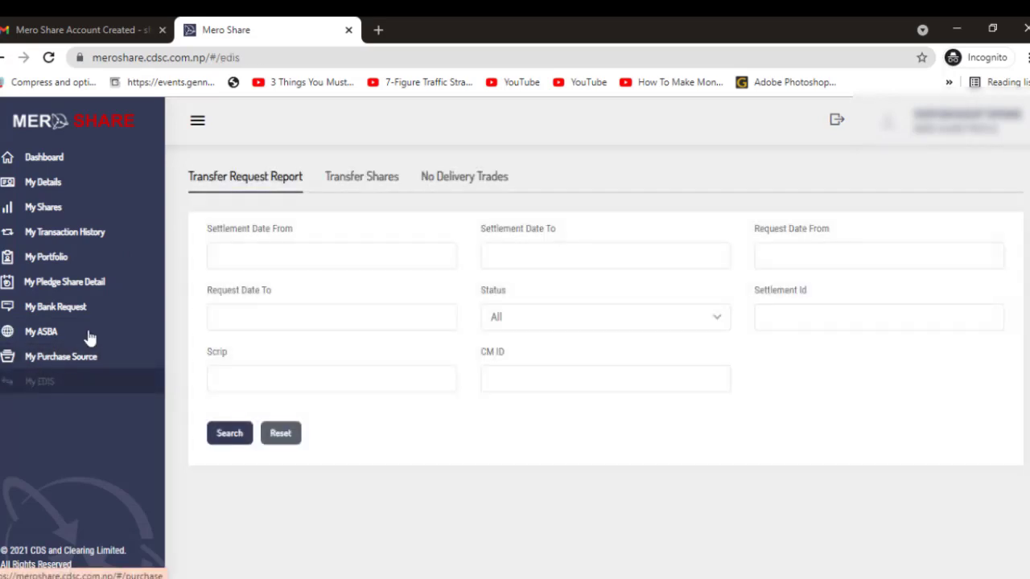
click(80, 337)
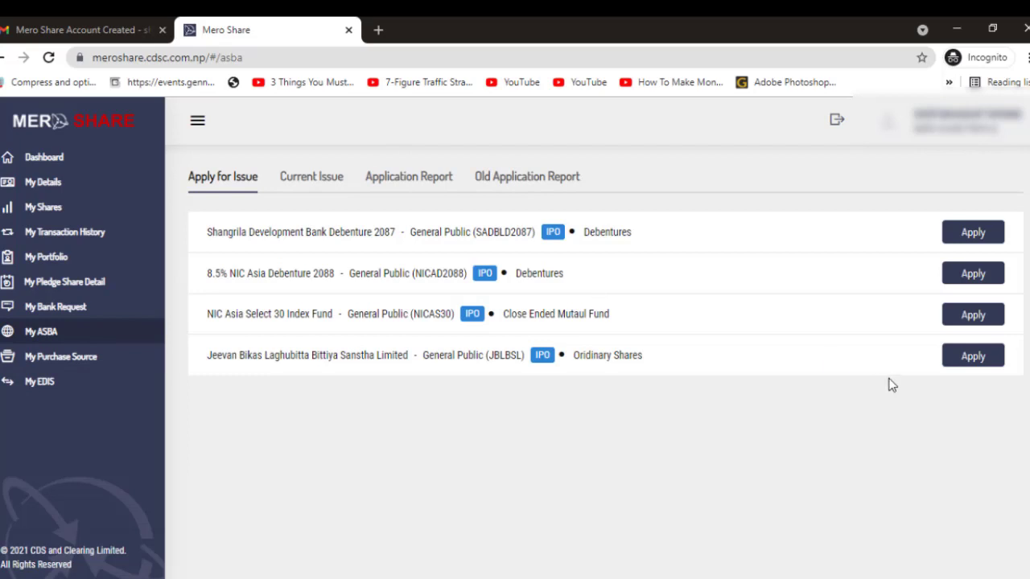
Open the application form for the Jeevan Bikas Laghubitta Bittiya Sanstha Limited issue.
click(972, 357)
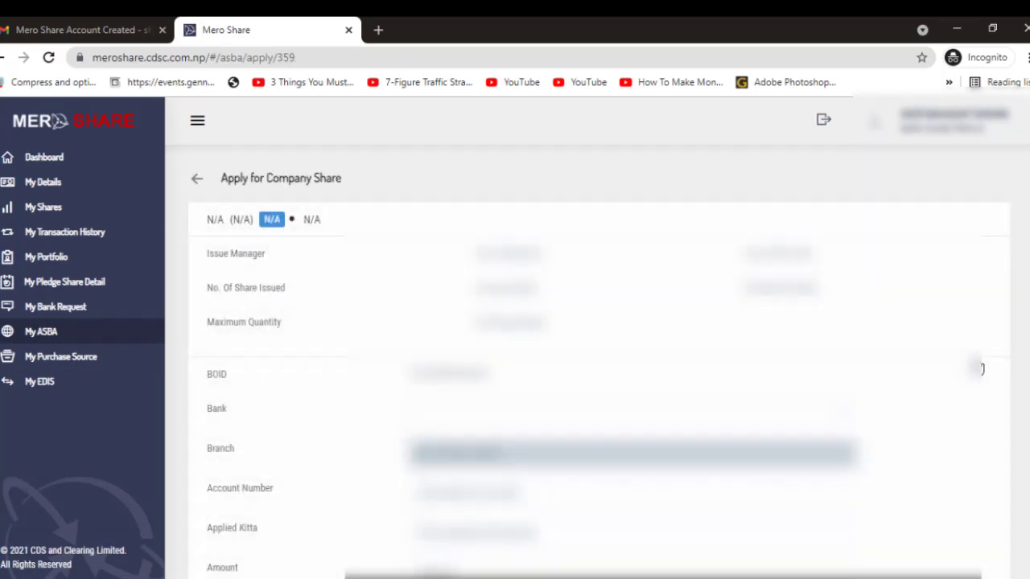
scroll(624, 377, down, 1)
scroll(625, 379, down, 1)
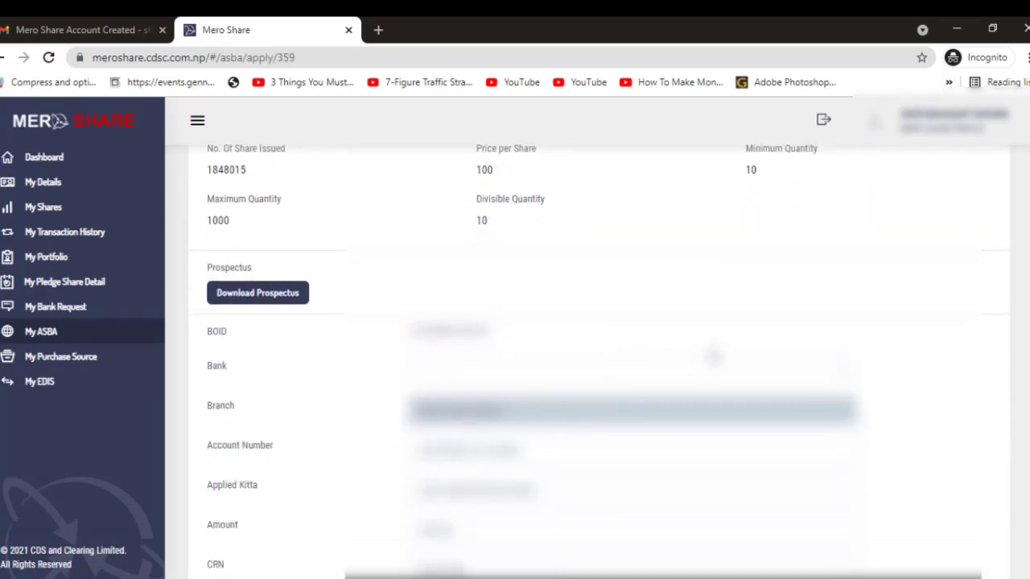
scroll(718, 354, down, 1)
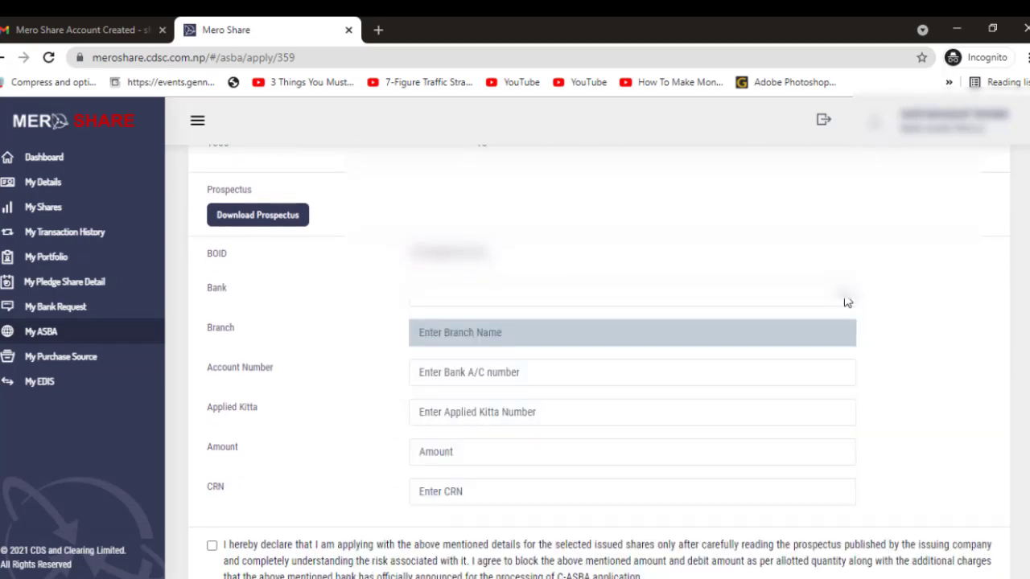
scroll(825, 310, down, 1)
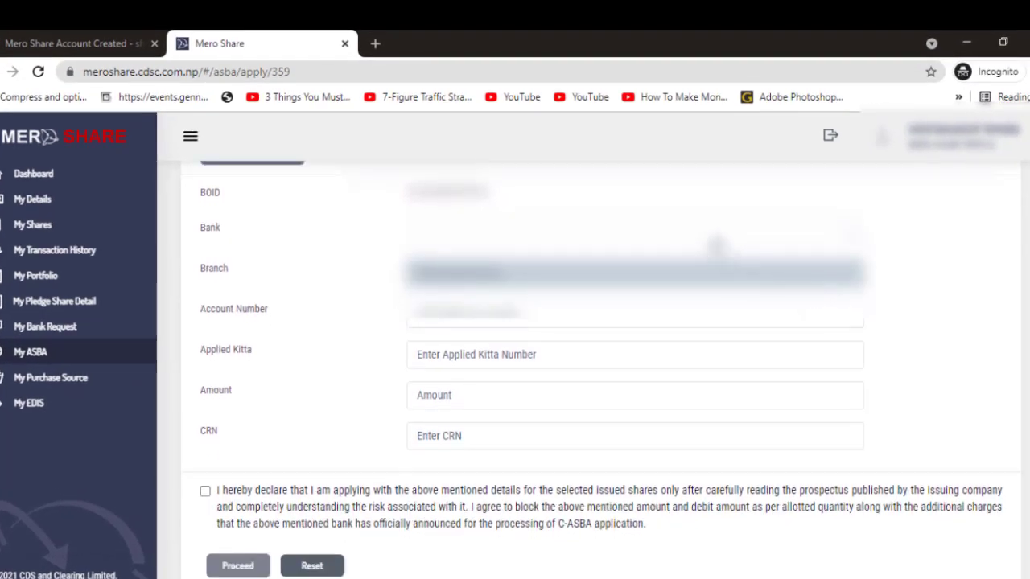
Choose the bank branch, apply for 20 kitta (Rs 2000), and enter the CRN.
click(857, 272)
click(635, 272)
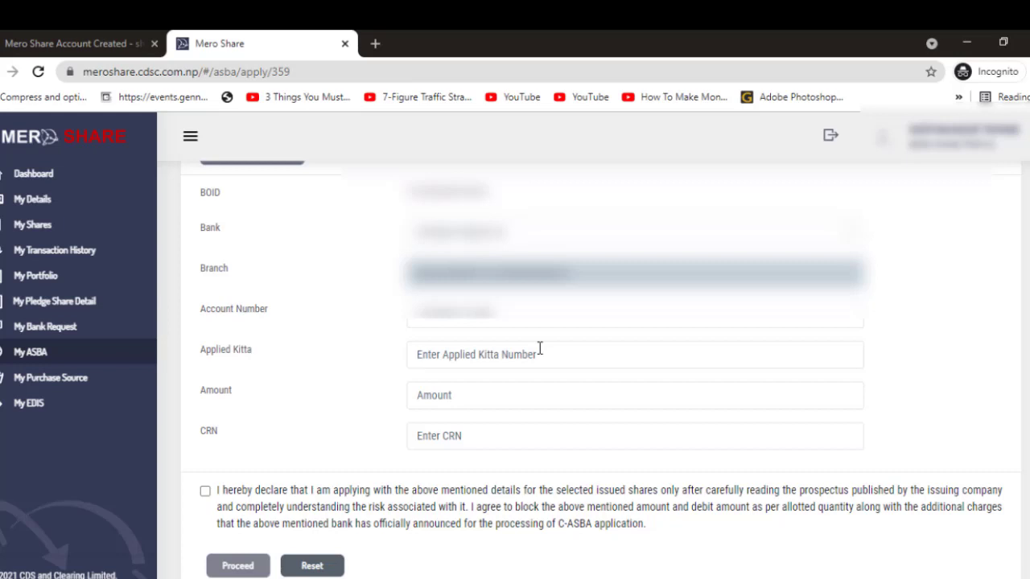
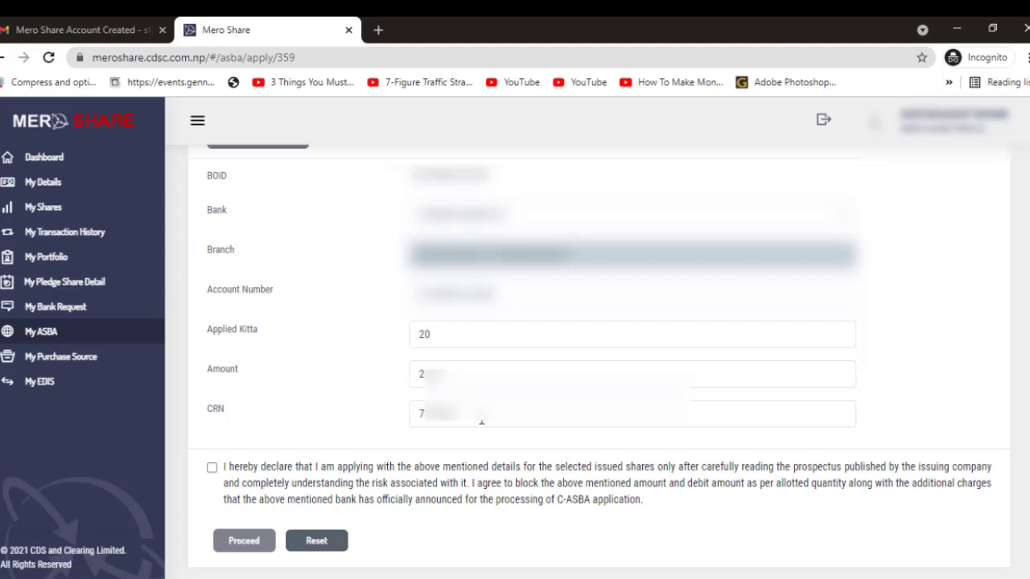
scroll(481, 422, down, 1)
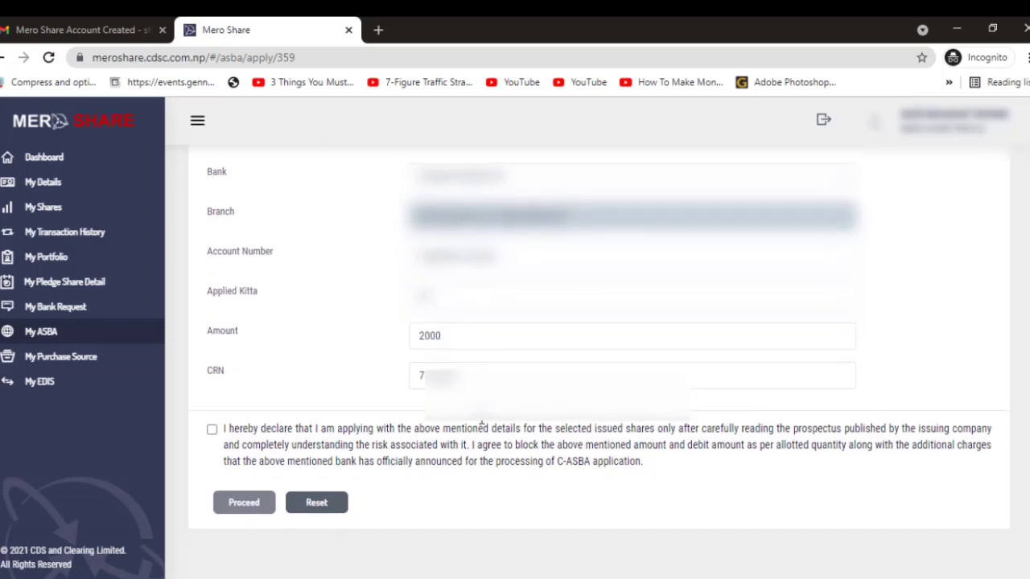
Tick the declaration, enter the transaction PIN and submit the Jeevan Bikas Laghubitta IPO application.
click(212, 430)
click(251, 507)
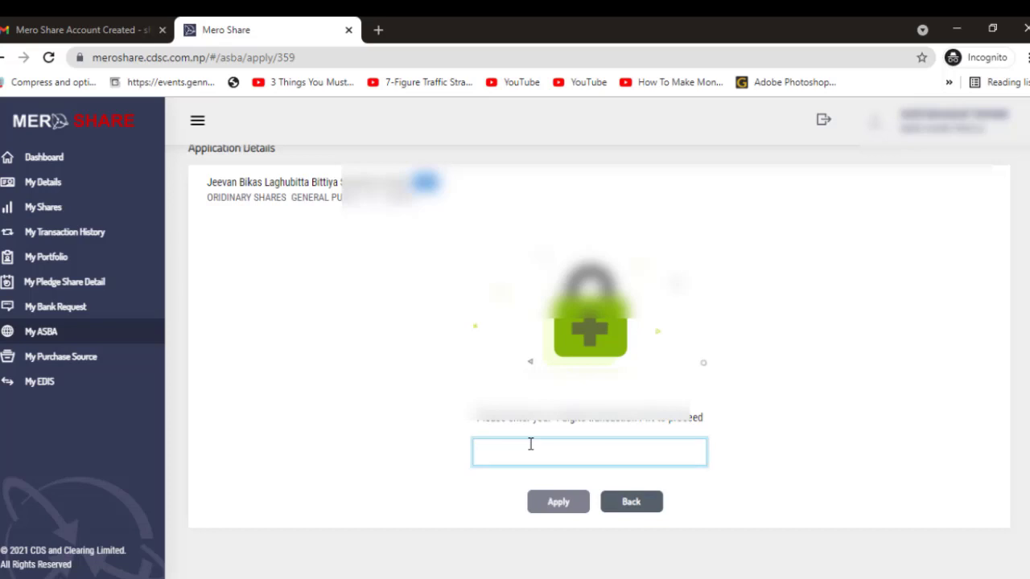
text(1)
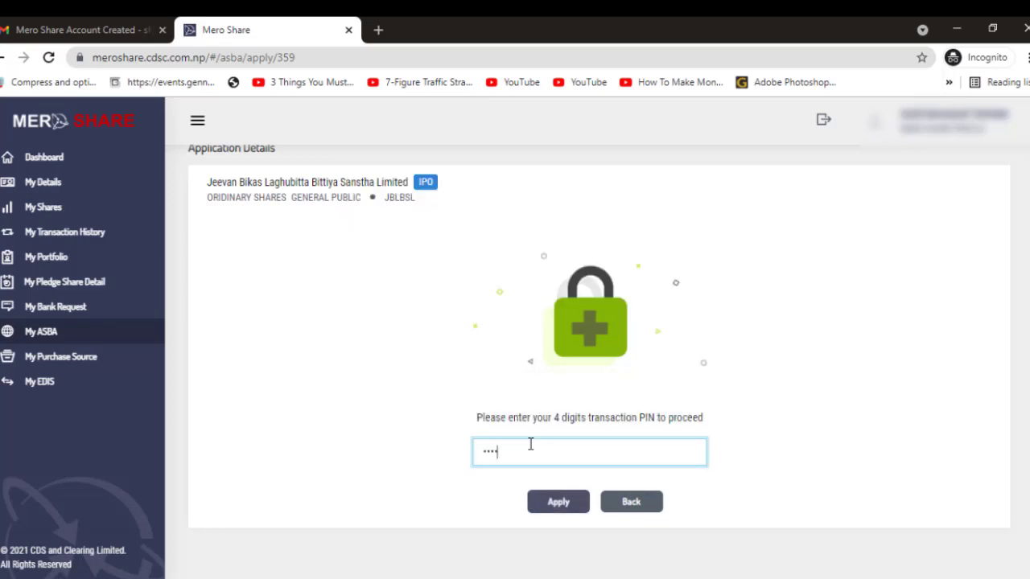
click(551, 502)
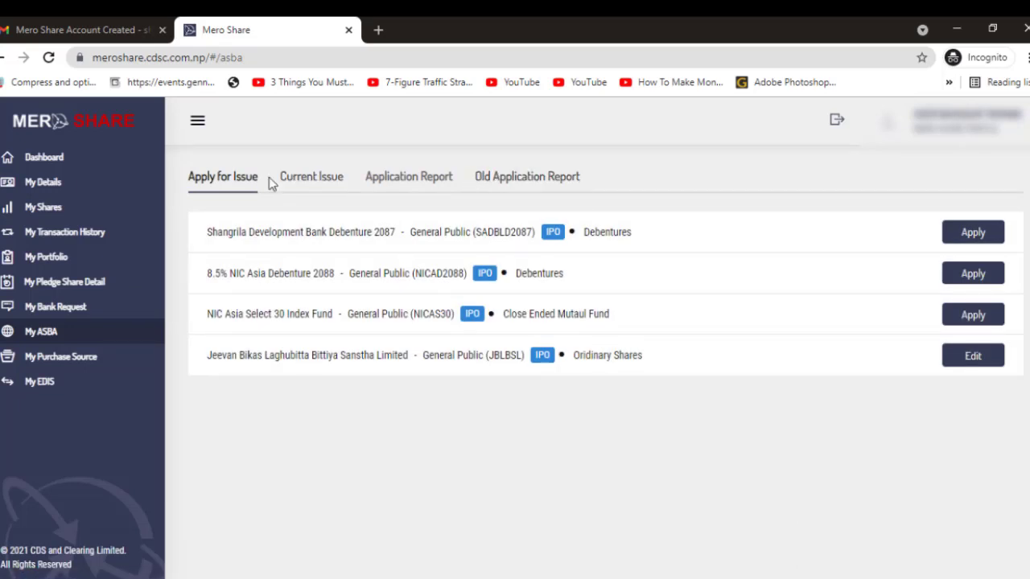
Open the Jeevan Bikas application details from the Application Report list.
click(334, 176)
click(393, 179)
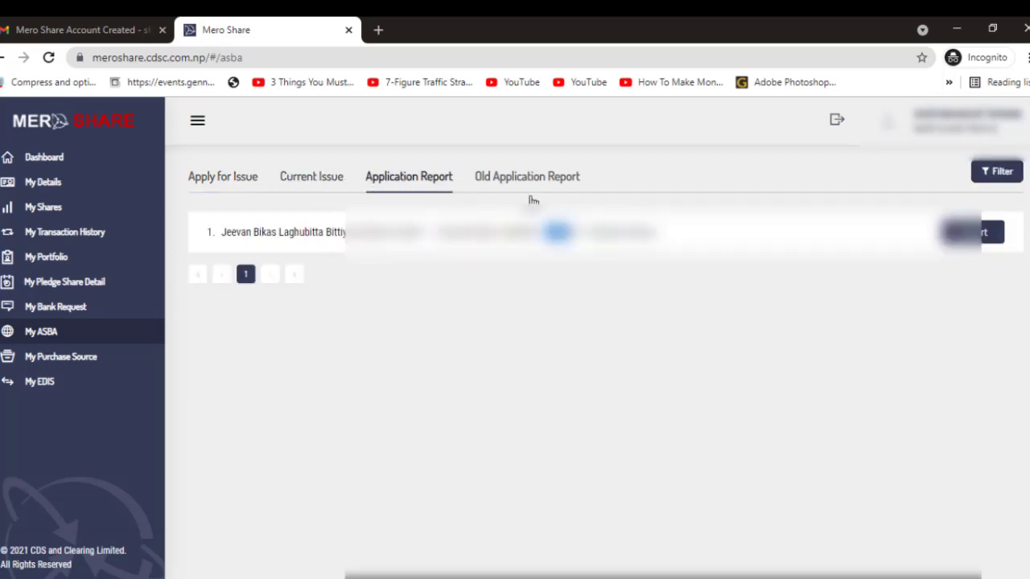
click(973, 232)
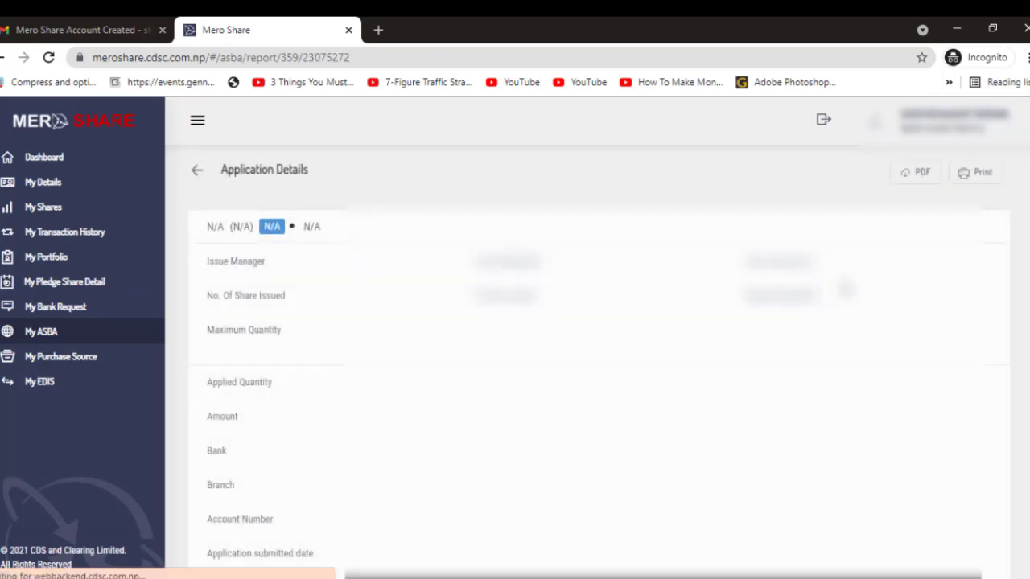
scroll(973, 233, down, 1)
scroll(537, 378, down, 2)
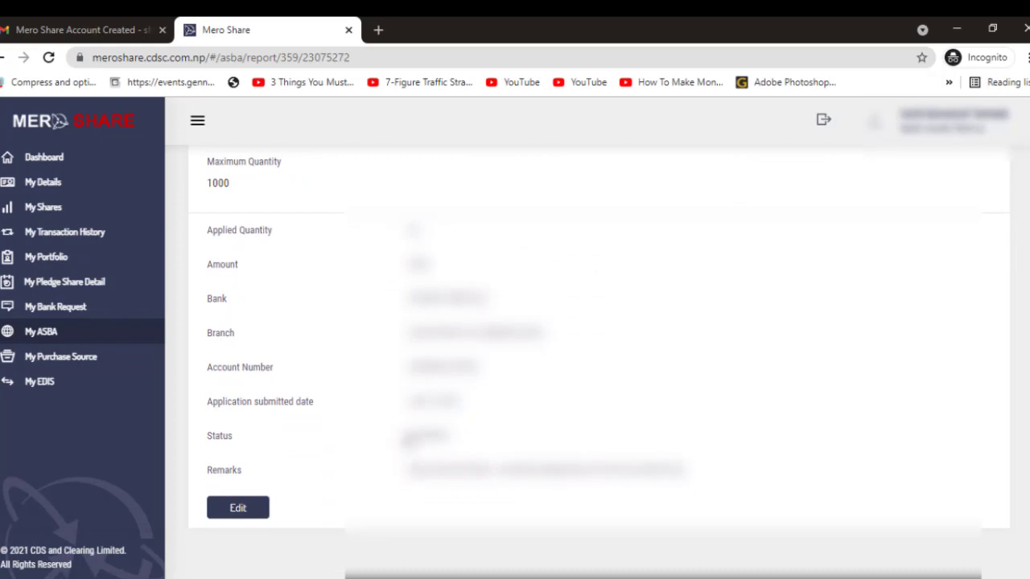
Check the report's applied amount and application status, then go to My Shares.
drag(406, 441, 467, 441)
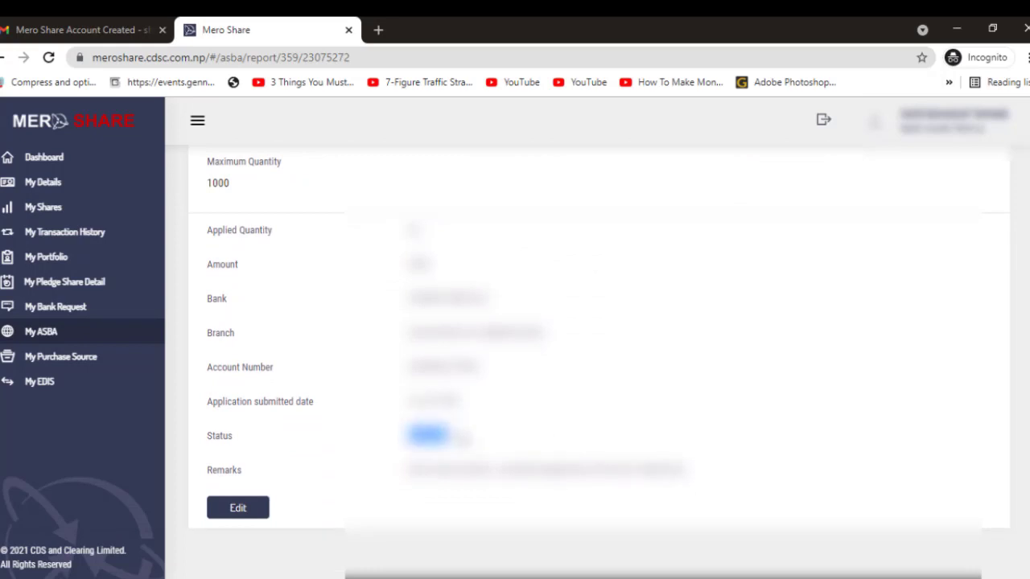
scroll(463, 438, up, 1)
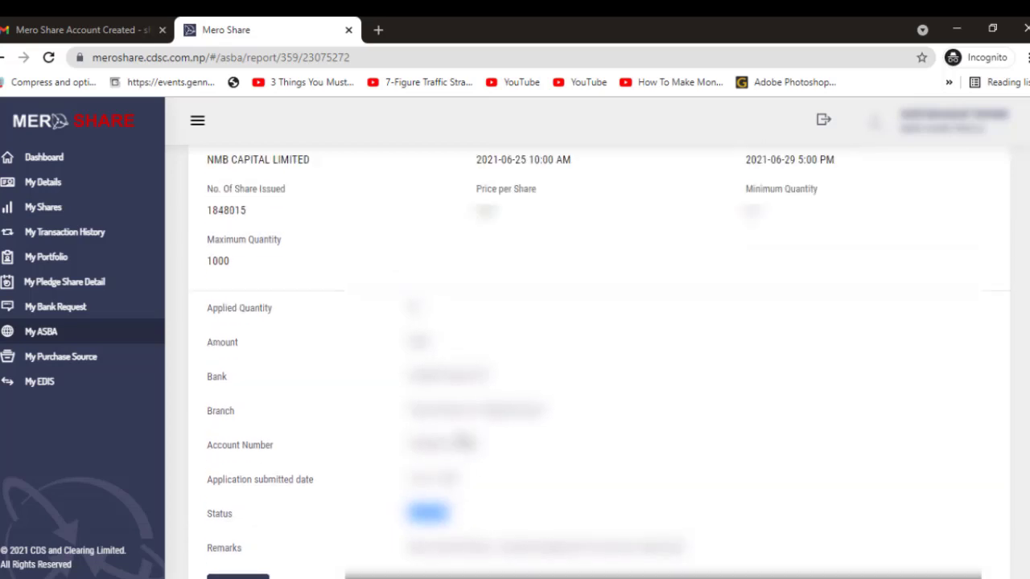
scroll(464, 443, down, 1)
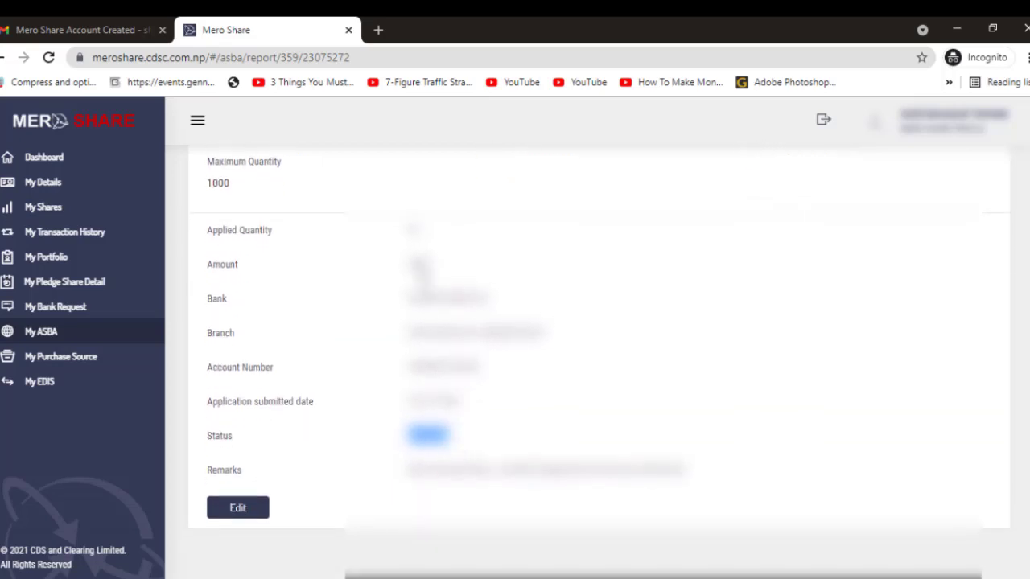
double_click(417, 266)
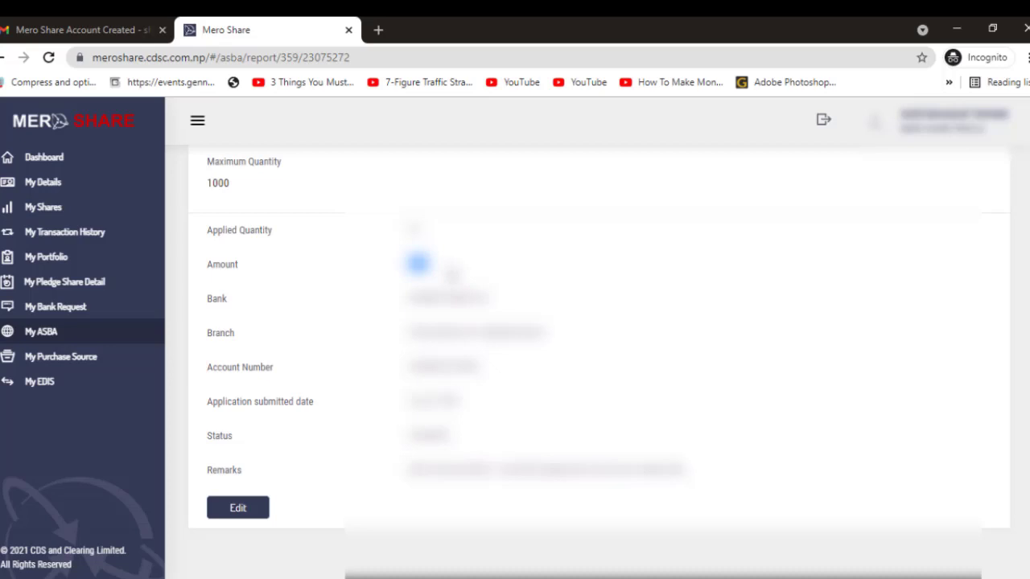
double_click(426, 436)
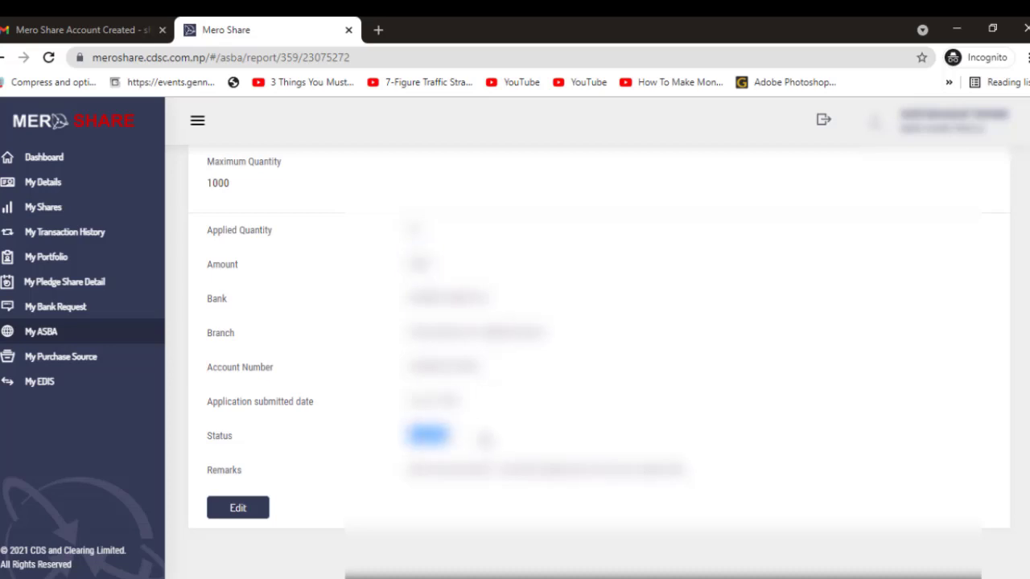
scroll(485, 438, up, 3)
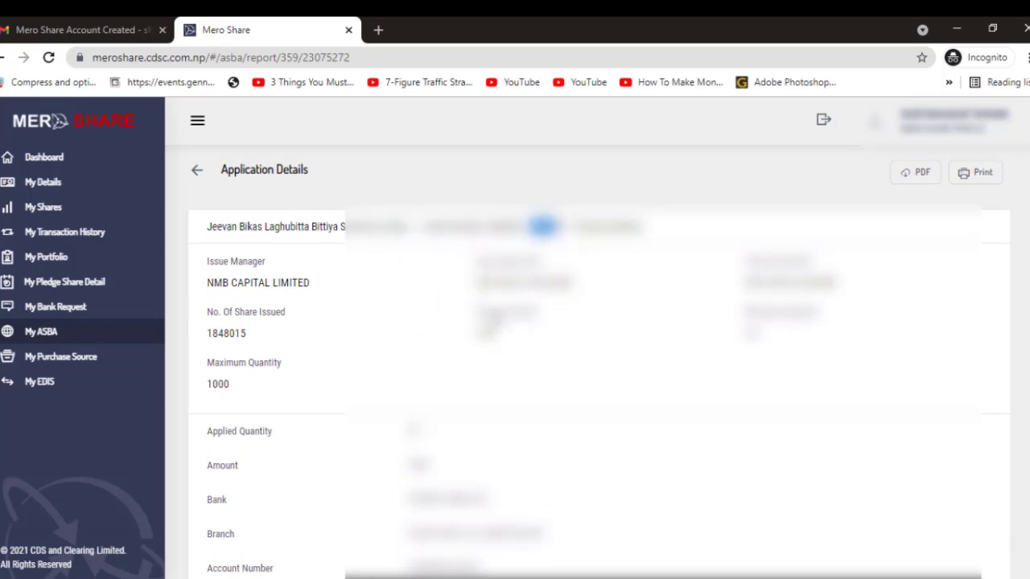
click(46, 209)
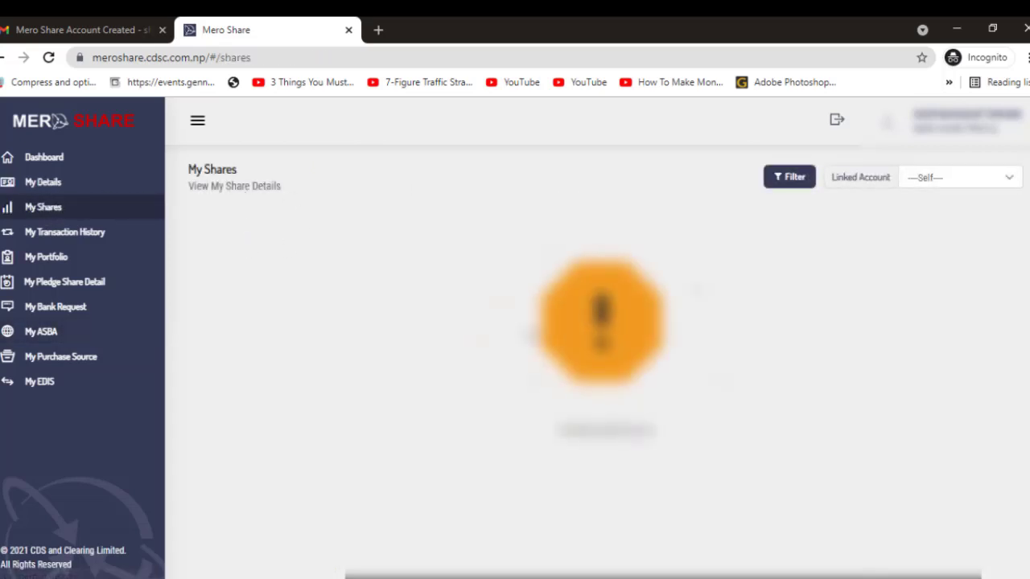